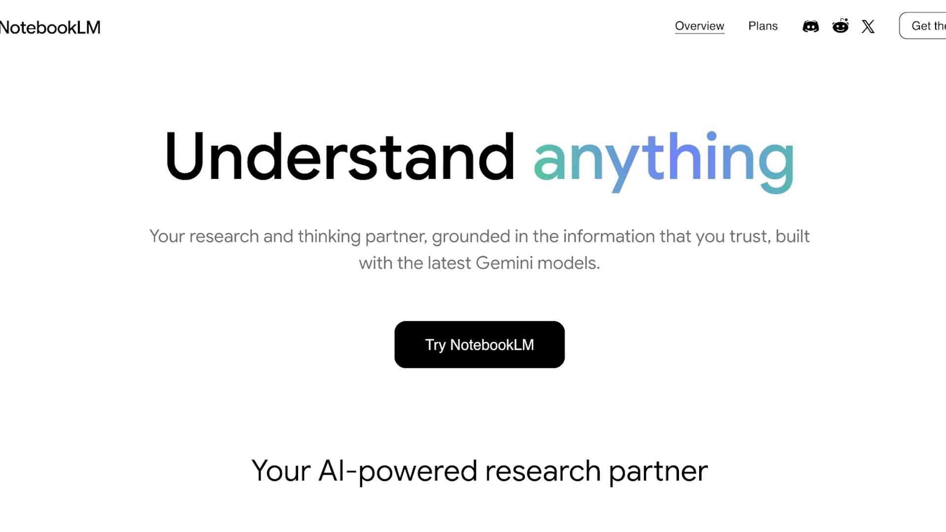
# - Create a new notebook from the notebooks overview
pyautogui.scroll(-3, 473, 266)
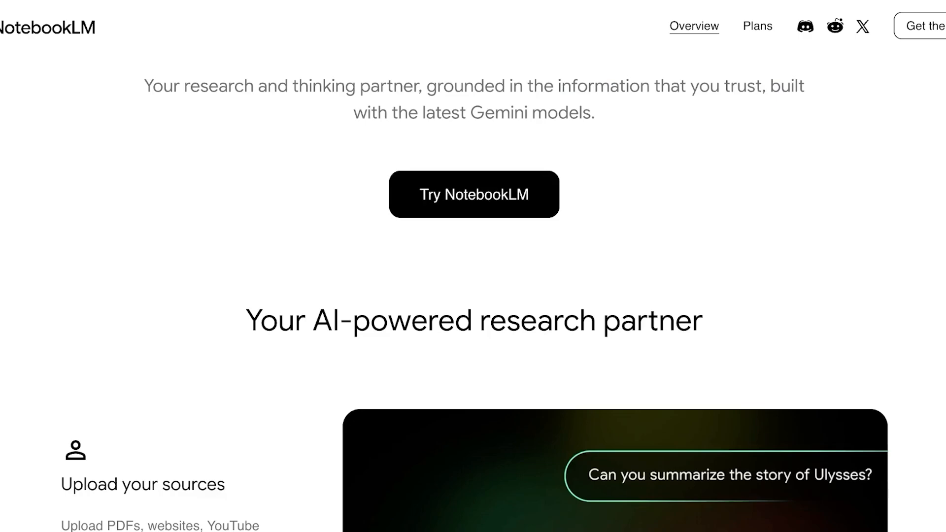
pyautogui.scroll(3, 473, 266)
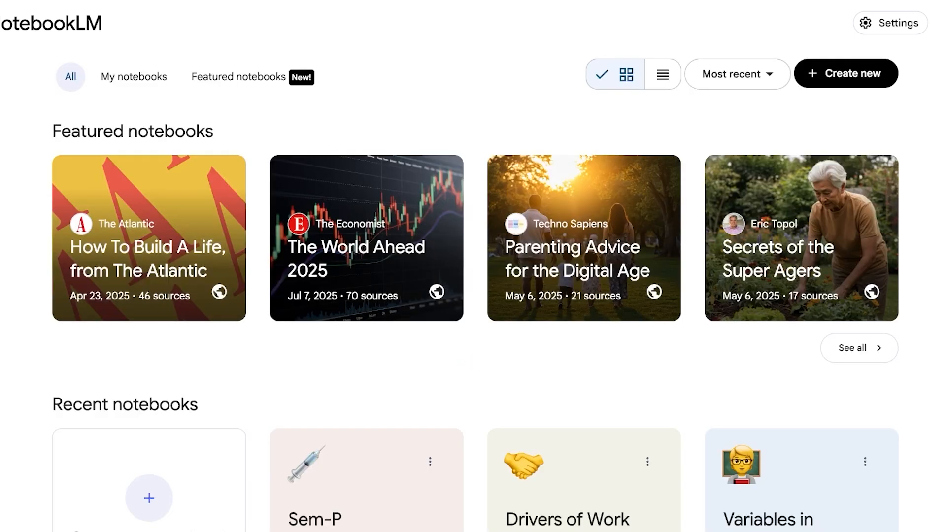
pyautogui.scroll(-3, 473, 296)
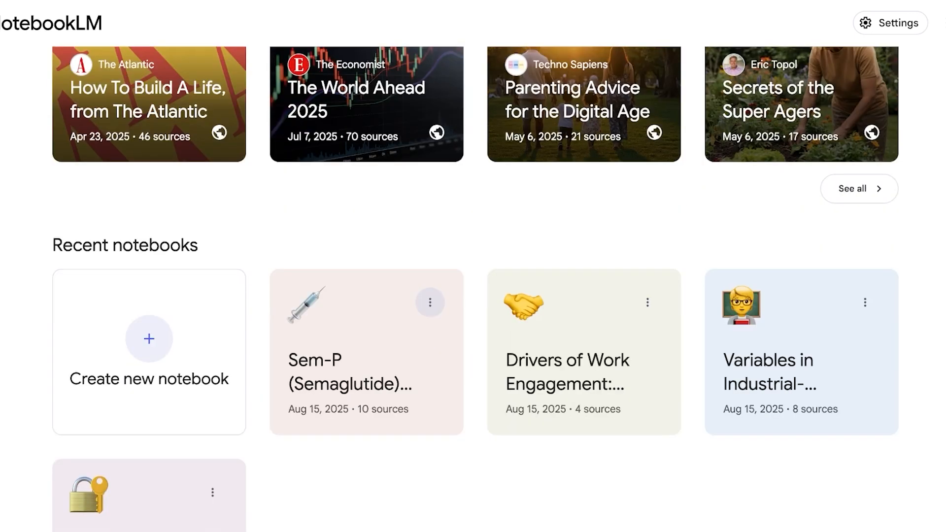
pyautogui.scroll(3, 473, 296)
pyautogui.scroll(-2, 473, 296)
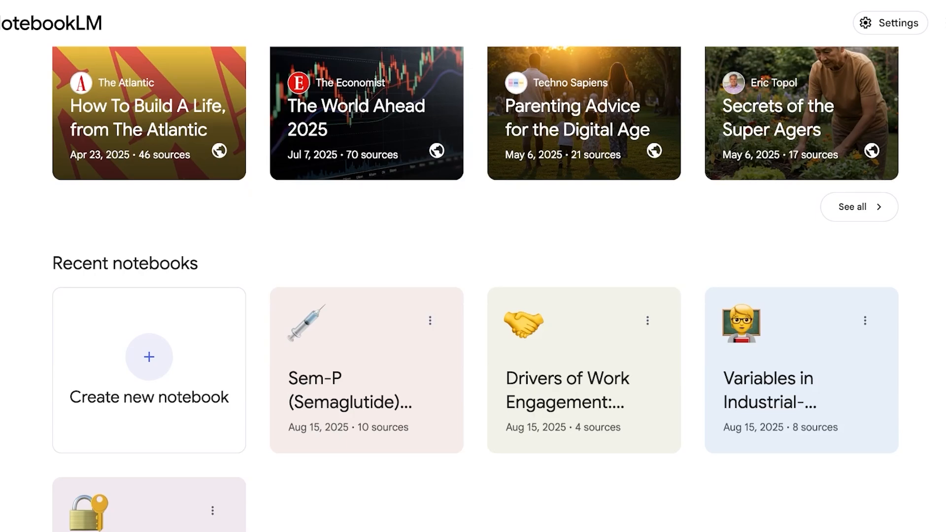
pyautogui.scroll(3, 473, 295)
pyautogui.scroll(-3, 473, 295)
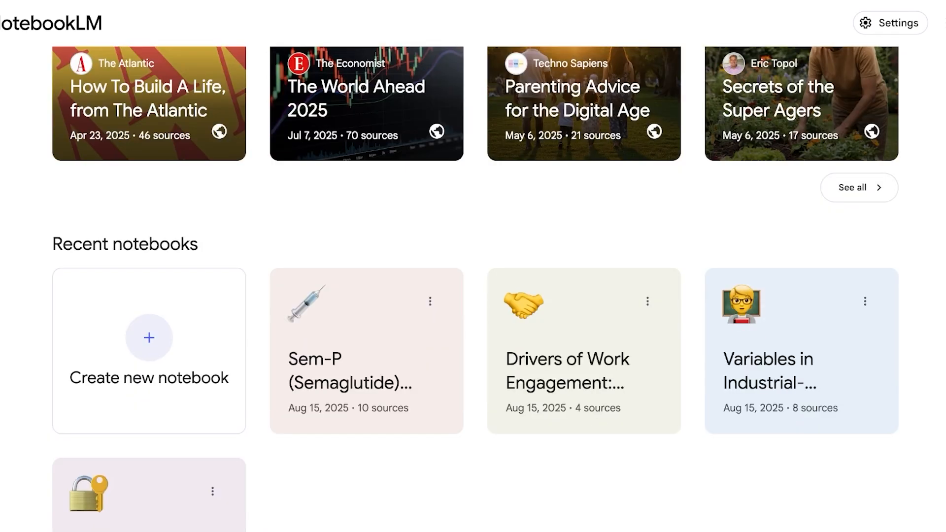
pyautogui.click(149, 338)
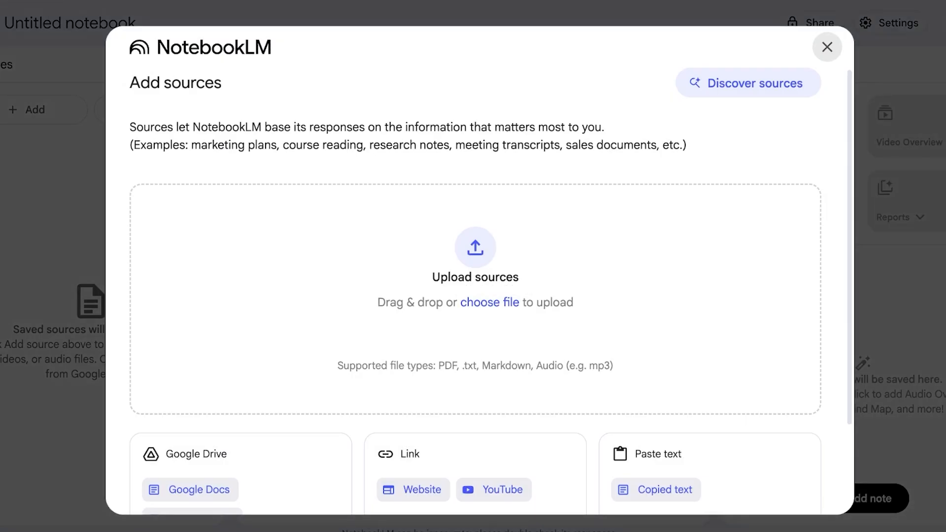
# - Review the available source types in the Add sources dialog and close it without adding anything
pyautogui.scroll(-2, 473, 296)
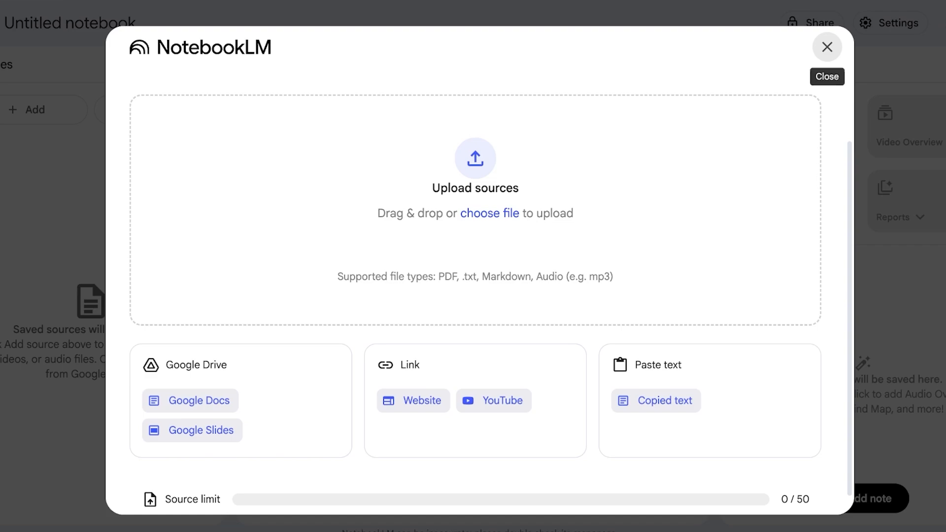
pyautogui.click(827, 47)
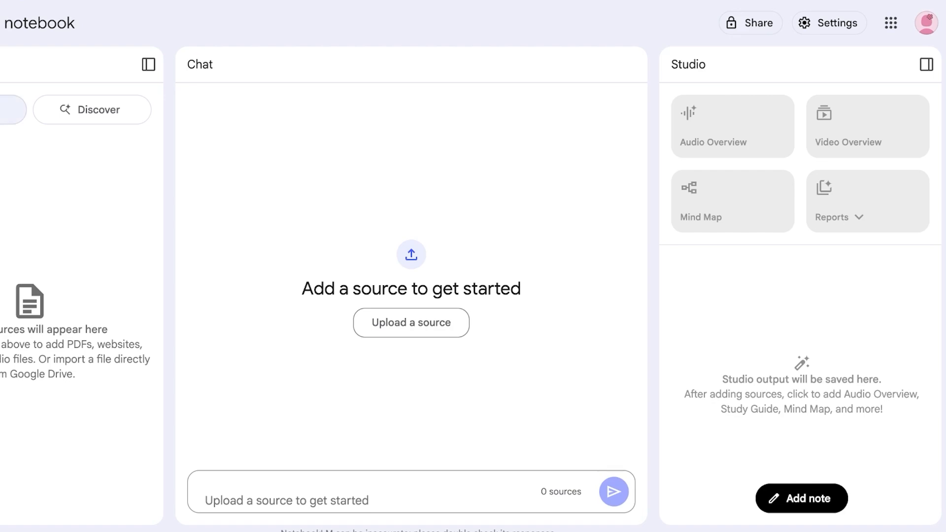
pyautogui.click(12, 109)
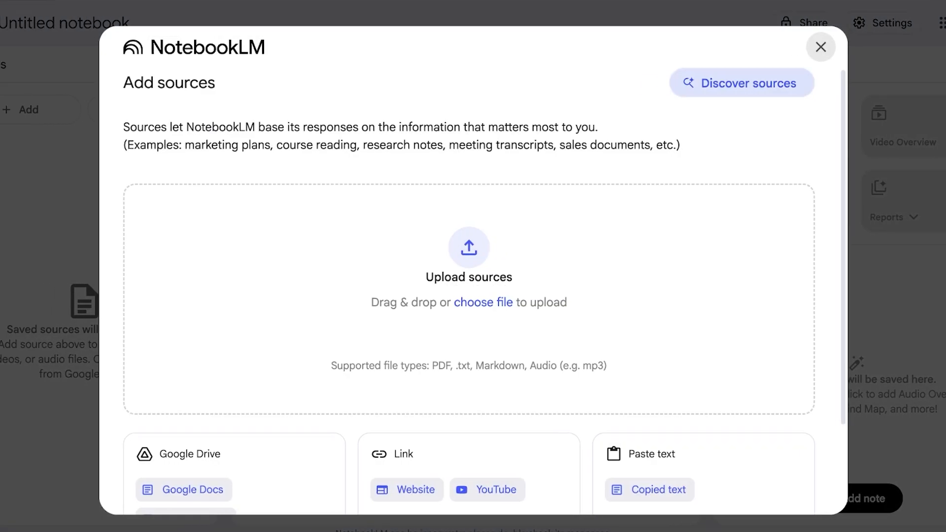
pyautogui.press('Escape')
# - Discover sources on weightloss using glp-1's, semaglutide, ozempic and wegovy, and import all suggested sources into the notebook
pyautogui.click(153, 110)
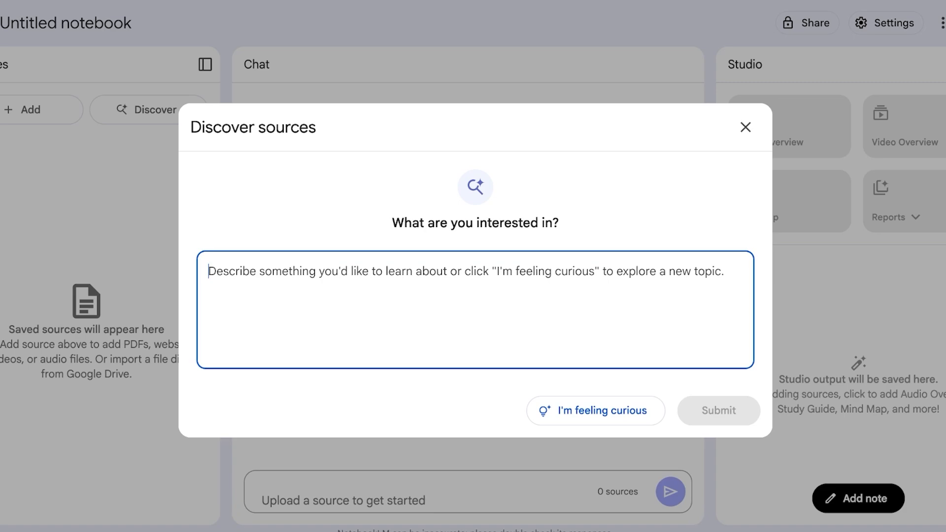
pyautogui.write('wei')
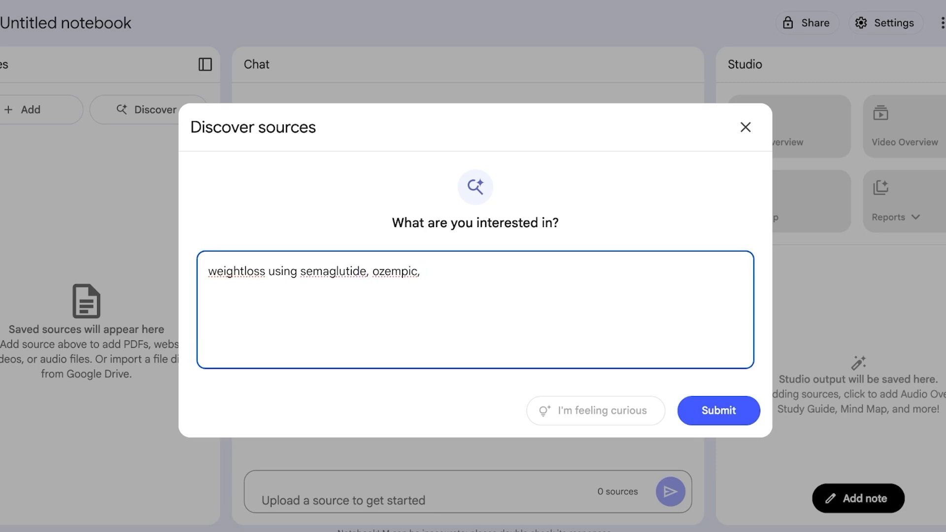
pyautogui.write('glp-1')
pyautogui.click(298, 271)
pyautogui.write("glp-1's")
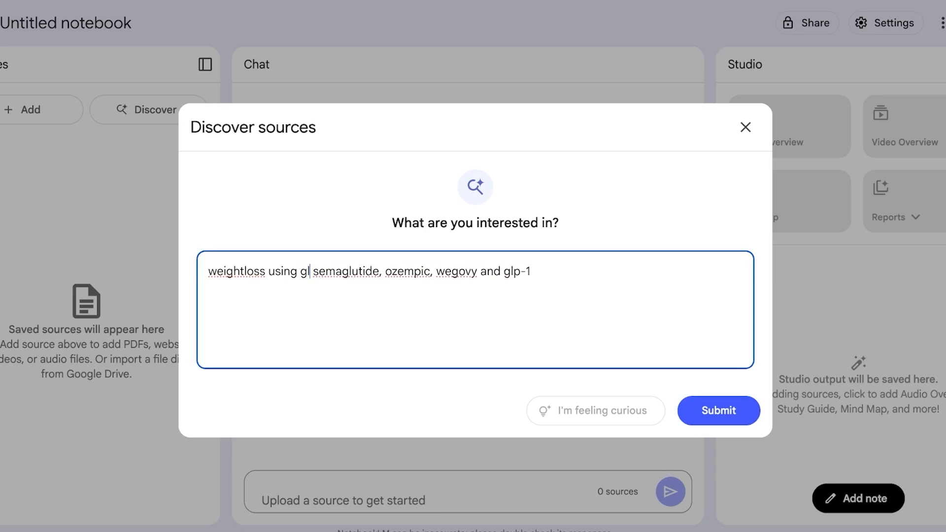
pyautogui.press('Return')
pyautogui.click(718, 411)
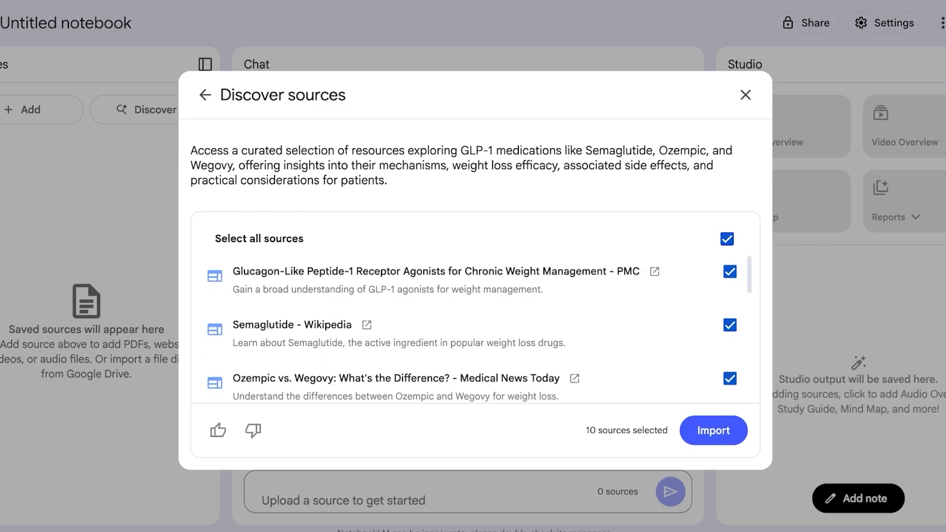
pyautogui.scroll(-8, 471, 326)
pyautogui.click(714, 430)
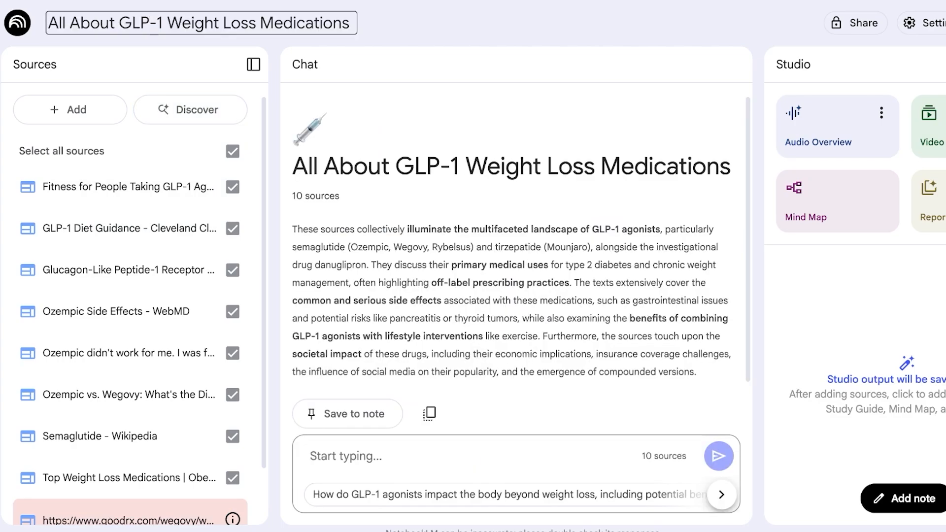
# - Rename the notebook to glp1 and start generating its Audio Overview
pyautogui.click(154, 28)
pyautogui.write('f')
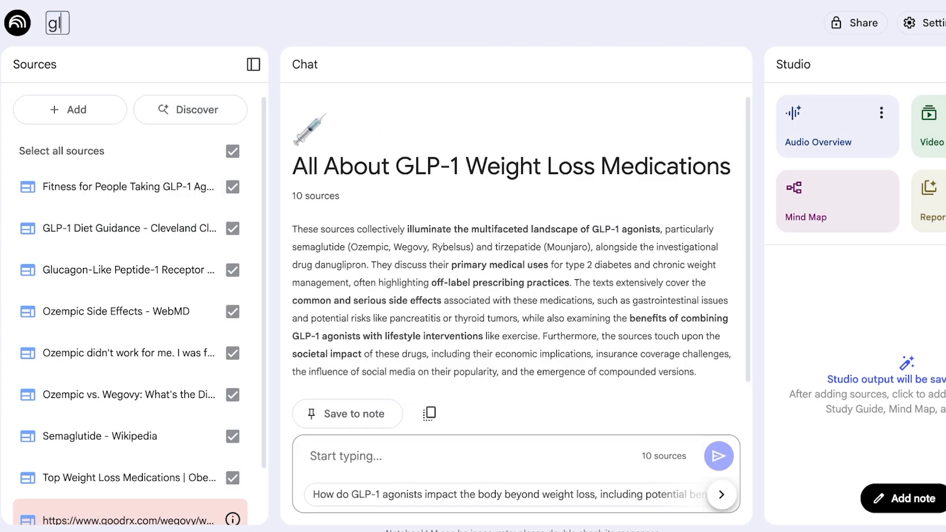
pyautogui.press('Return')
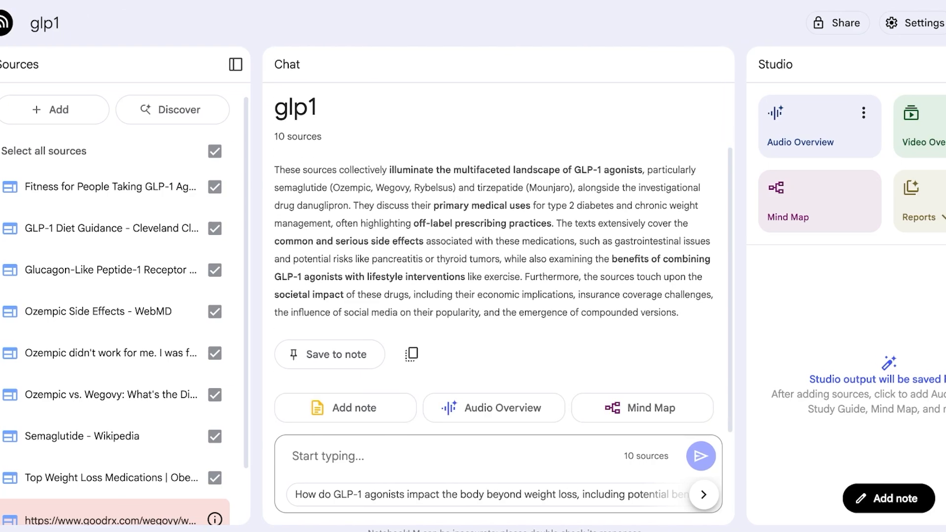
pyautogui.click(734, 127)
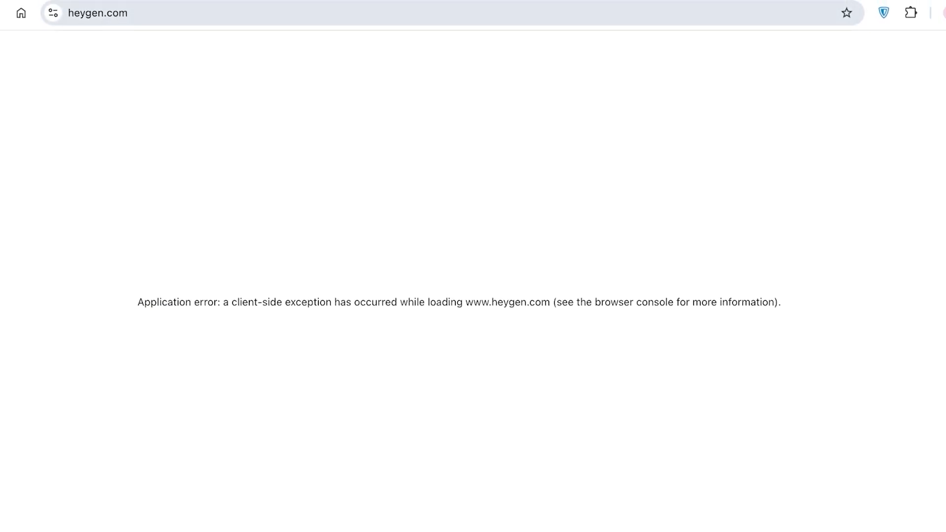
# - Load heygen.com in the browser again and sign in to HeyGen with a Google account
pyautogui.hotkey('ctrl', 'l')
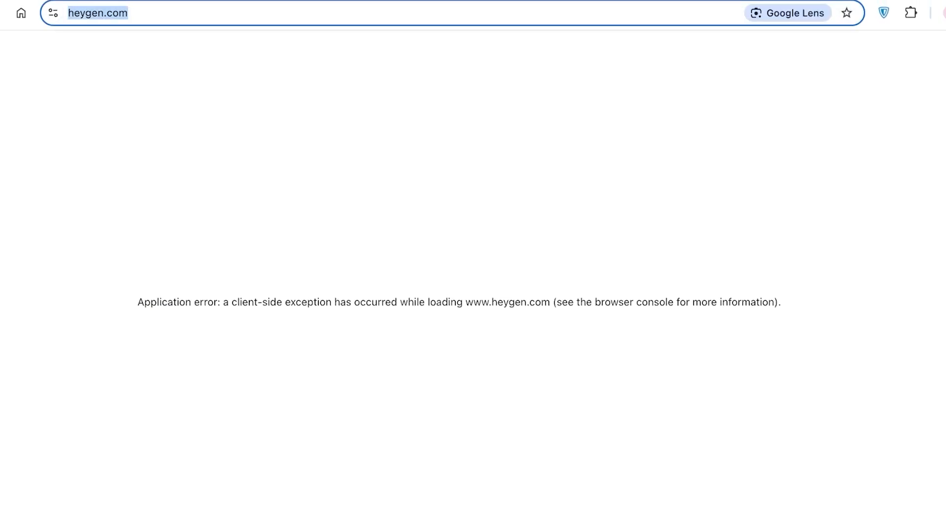
pyautogui.click(1, 13)
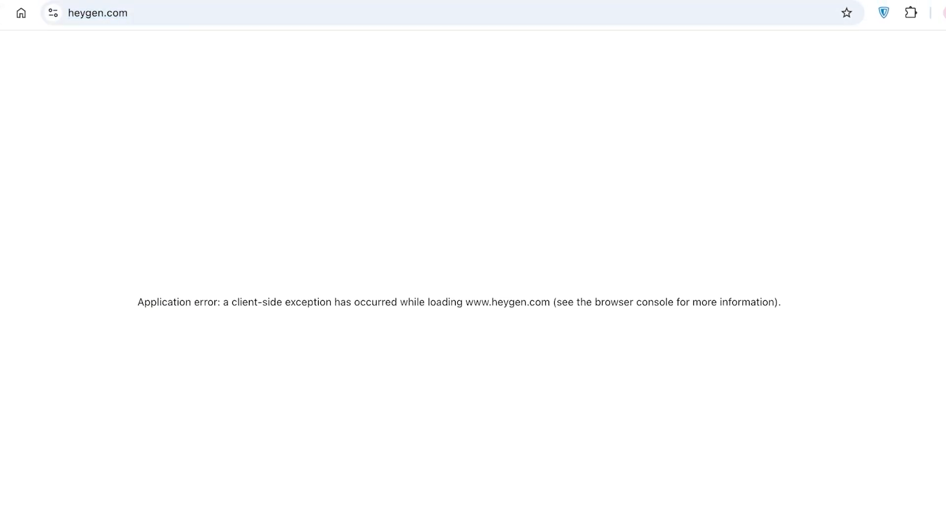
pyautogui.hotkey('ctrl', 'l')
pyautogui.press('BackSpace')
pyautogui.write('hey gen')
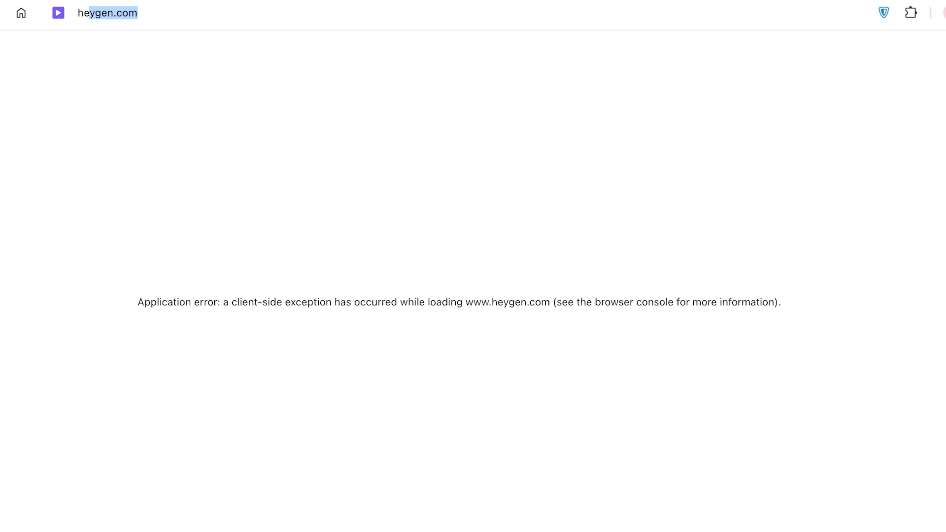
pyautogui.press('Return')
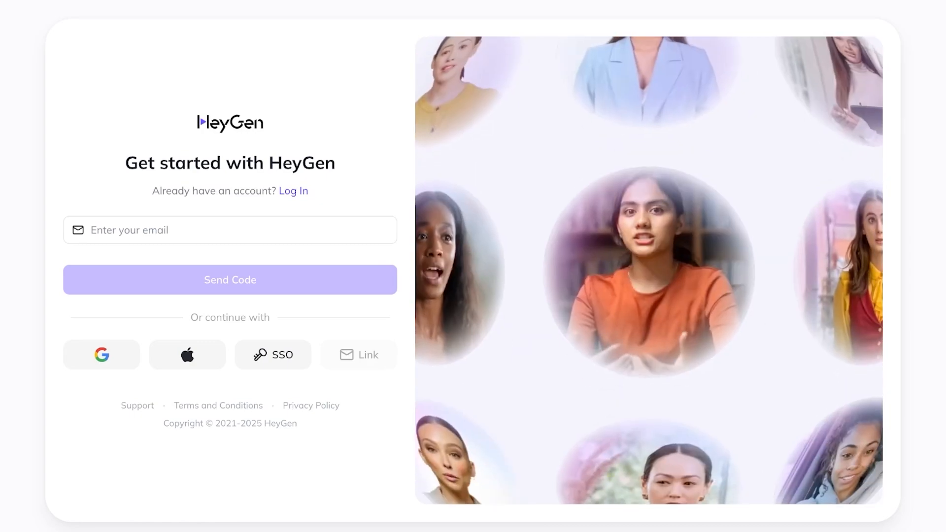
pyautogui.click(102, 355)
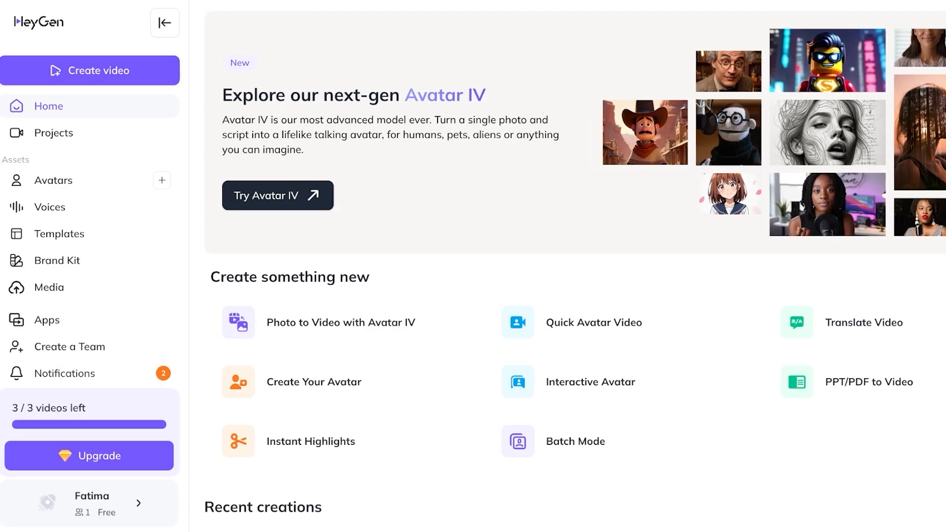
# - Open the avatar library, browse the public avatars and search them for "podcast"
pyautogui.click(53, 180)
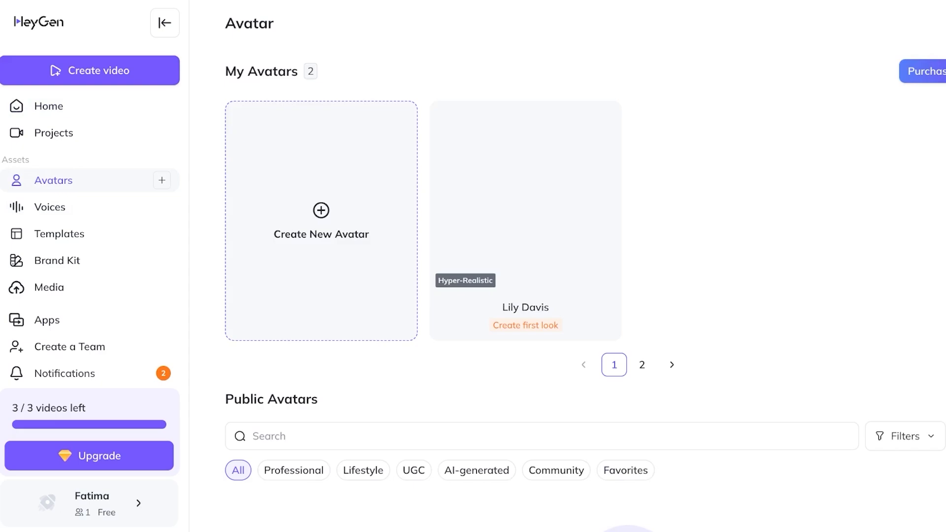
pyautogui.scroll(-5, 616, 419)
pyautogui.scroll(4, 616, 419)
pyautogui.scroll(2, 522, 295)
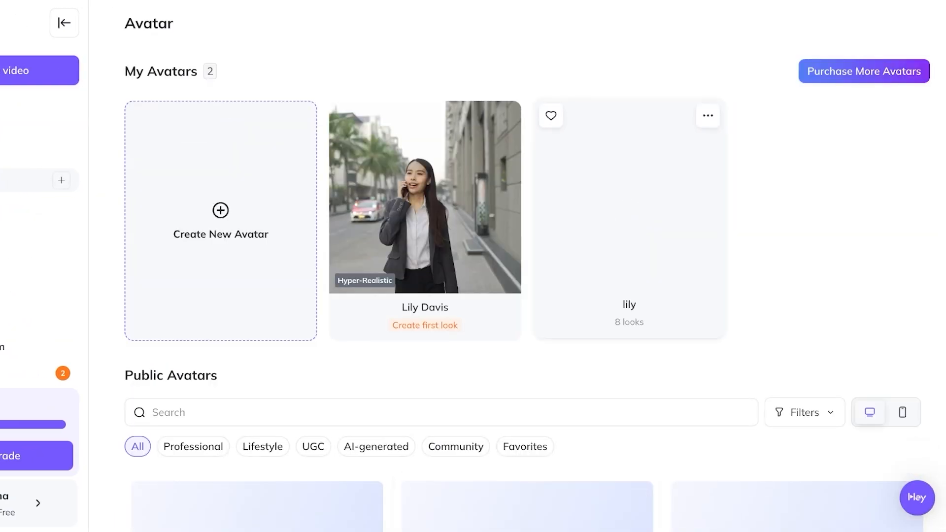
pyautogui.scroll(-7, 522, 296)
pyautogui.scroll(3, 523, 296)
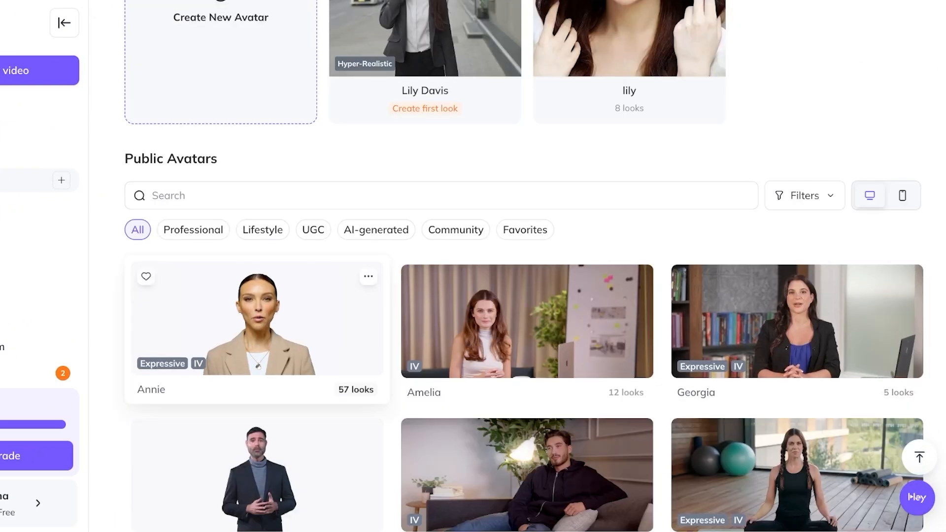
pyautogui.scroll(-1, 798, 295)
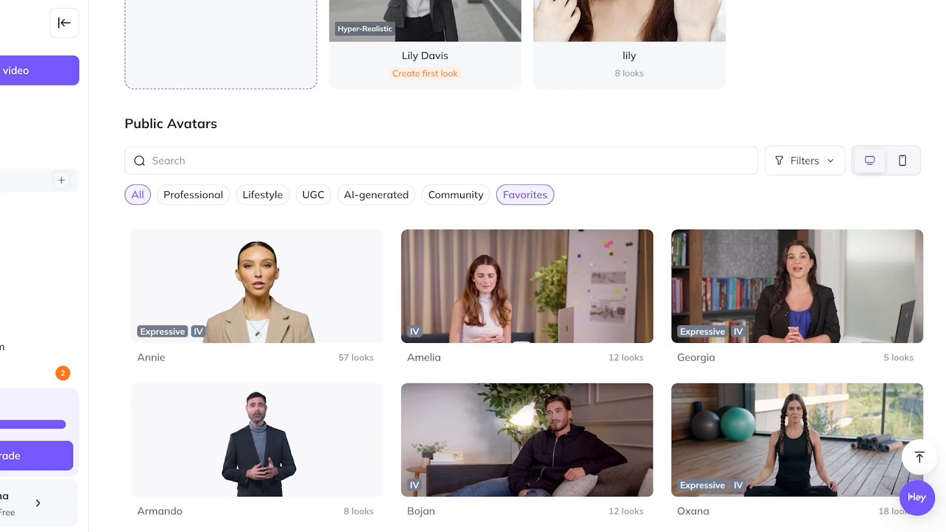
pyautogui.click(152, 161)
pyautogui.write('podcast')
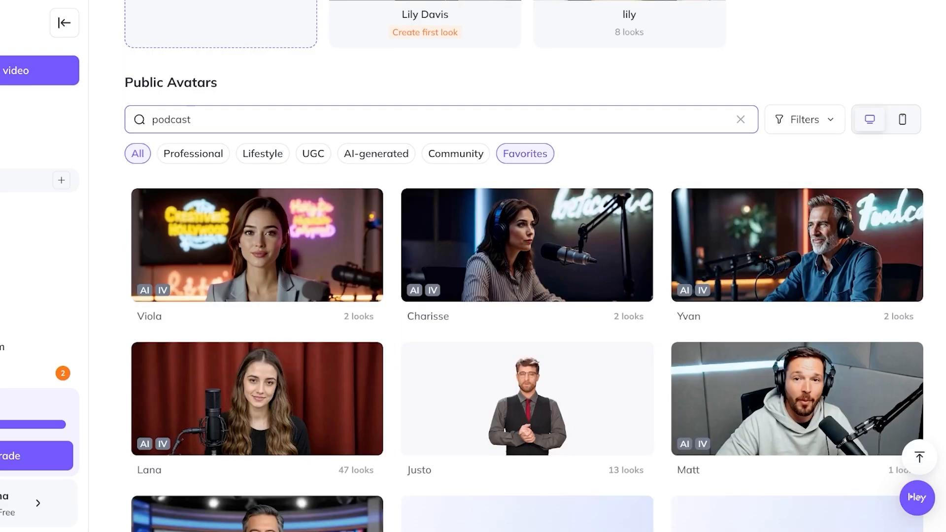
pyautogui.scroll(-3, 315, 348)
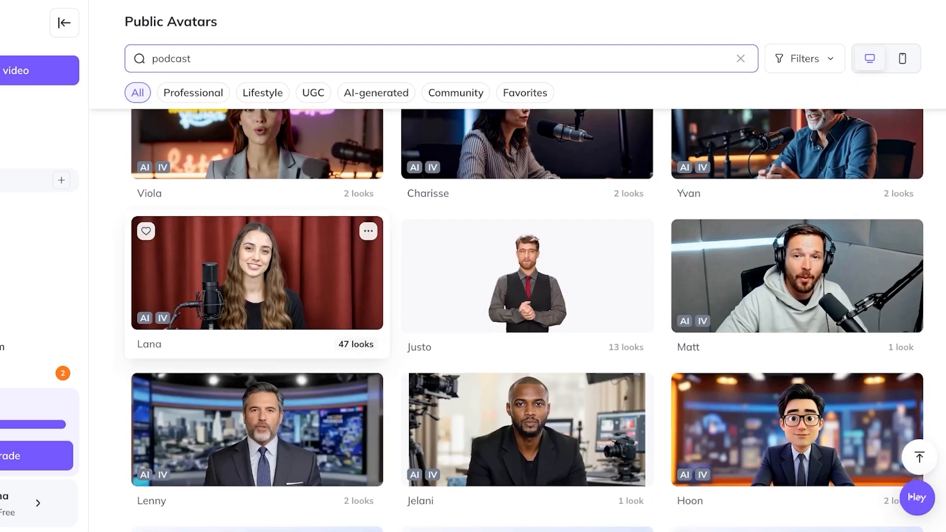
pyautogui.scroll(4, 368, 266)
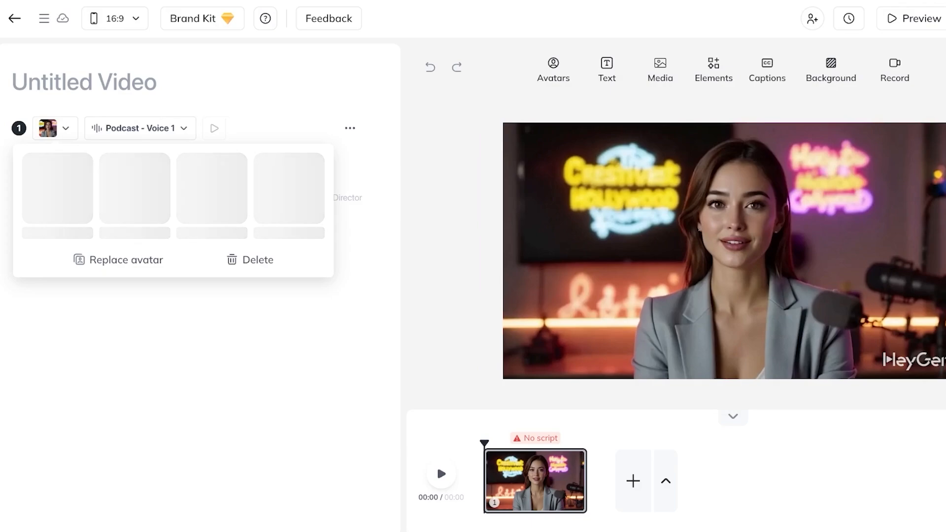
# - View the voice settings of the first scene's avatar and close them
pyautogui.click(140, 129)
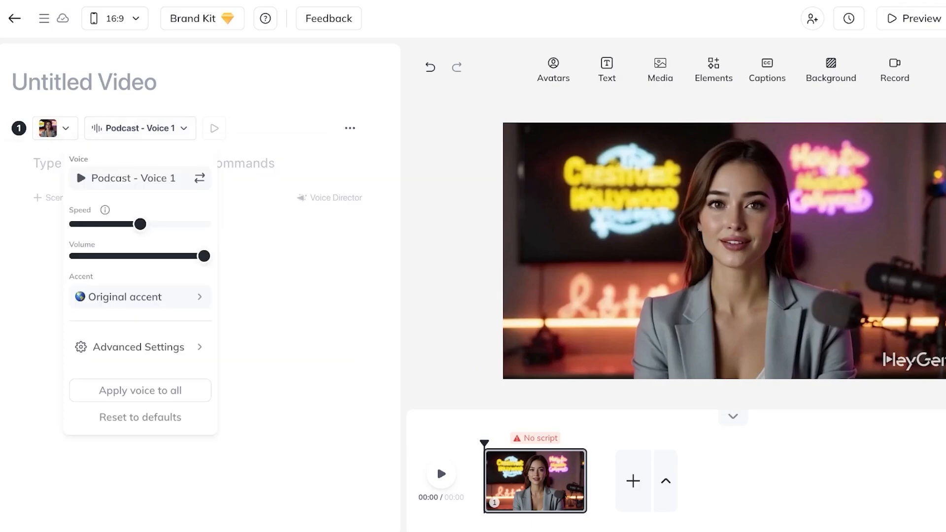
pyautogui.moveTo(140, 347)
pyautogui.click(235, 163)
# - Open the Upload audio option from the first scene's script commands, view the dialog and close it
pyautogui.click(235, 163)
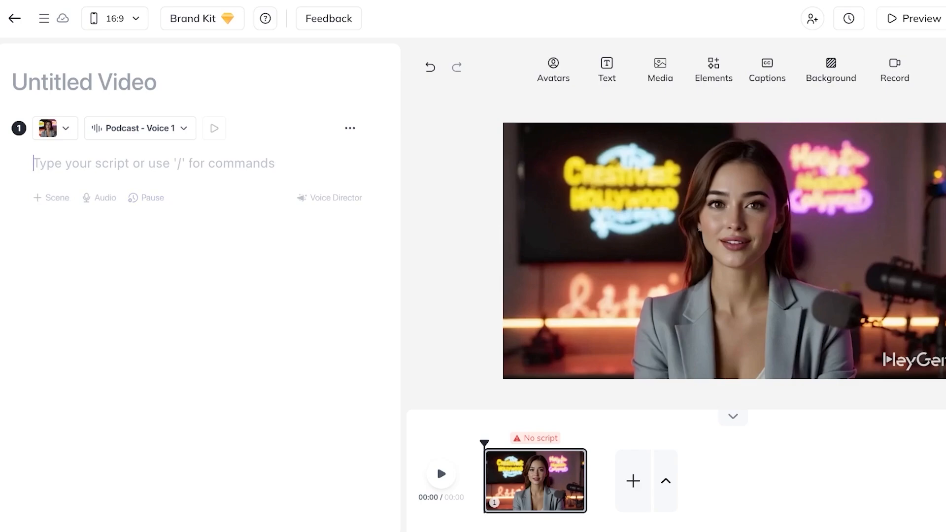
pyautogui.write('/')
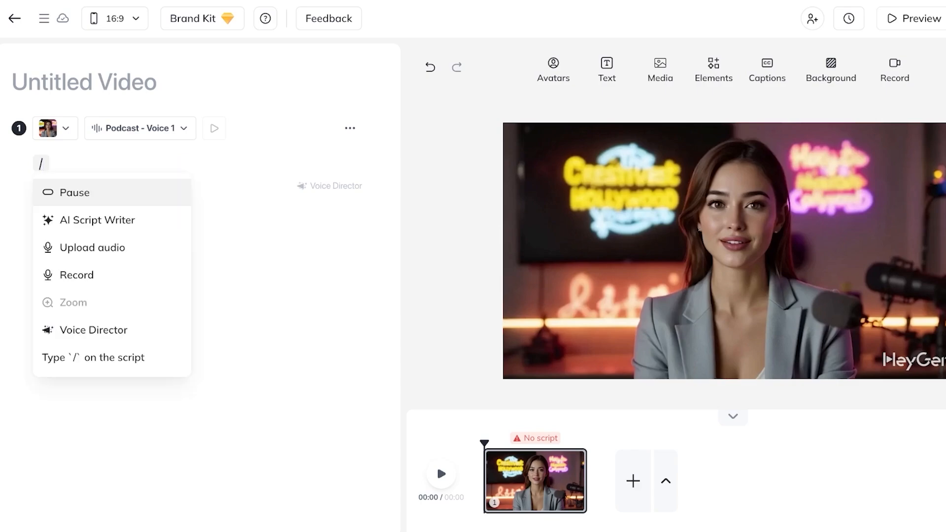
pyautogui.press('Down')
pyautogui.press('Down')
pyautogui.press('Return')
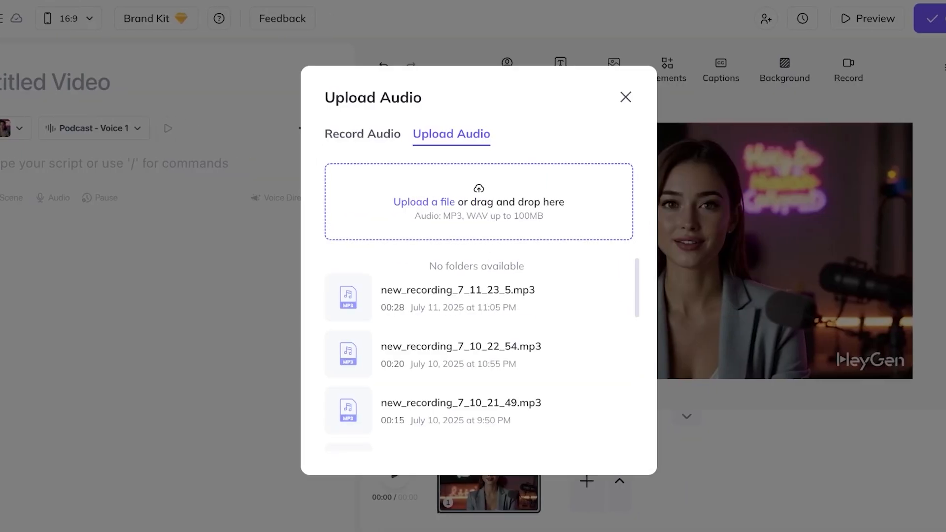
pyautogui.click(626, 97)
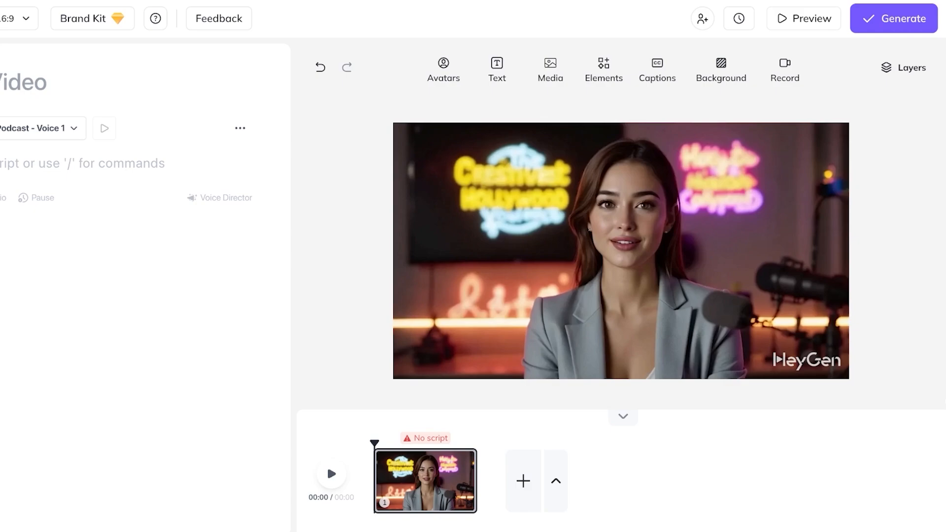
# - Add a second scene to the video timeline
pyautogui.click(523, 481)
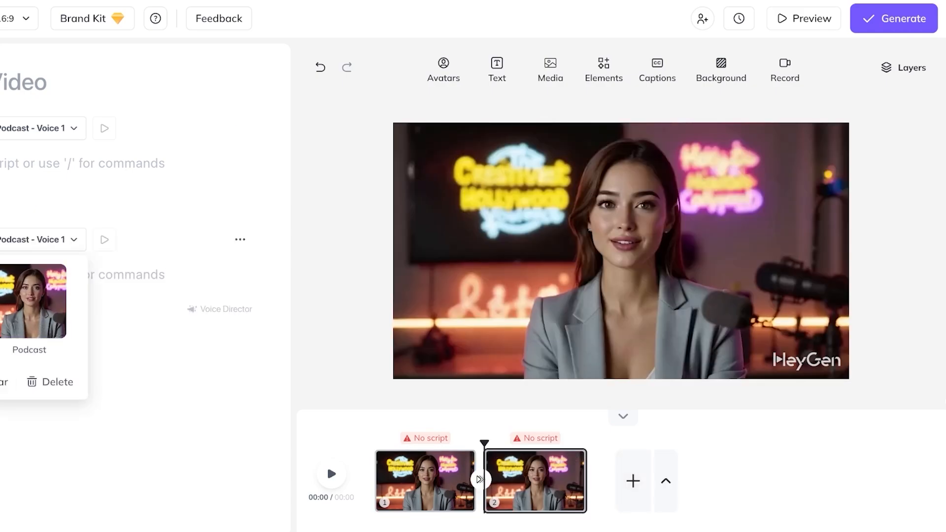
# - Replace the second scene's avatar with Bojan's look reclining on the sofa
pyautogui.click(4, 382)
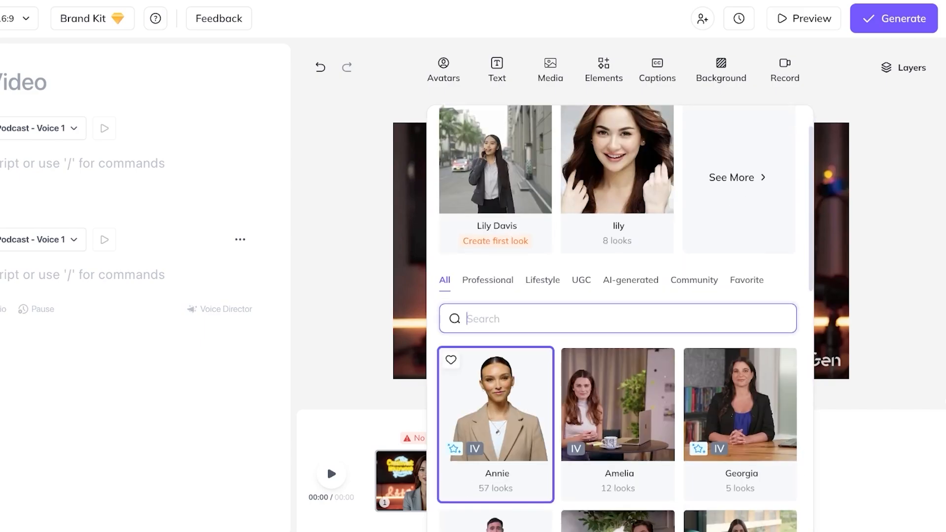
pyautogui.scroll(-3, 496, 434)
pyautogui.click(618, 443)
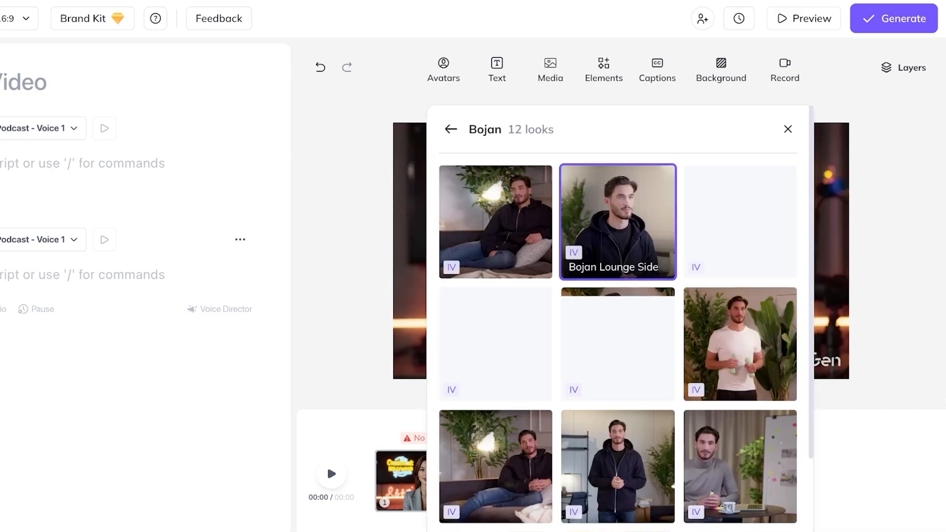
pyautogui.click(495, 222)
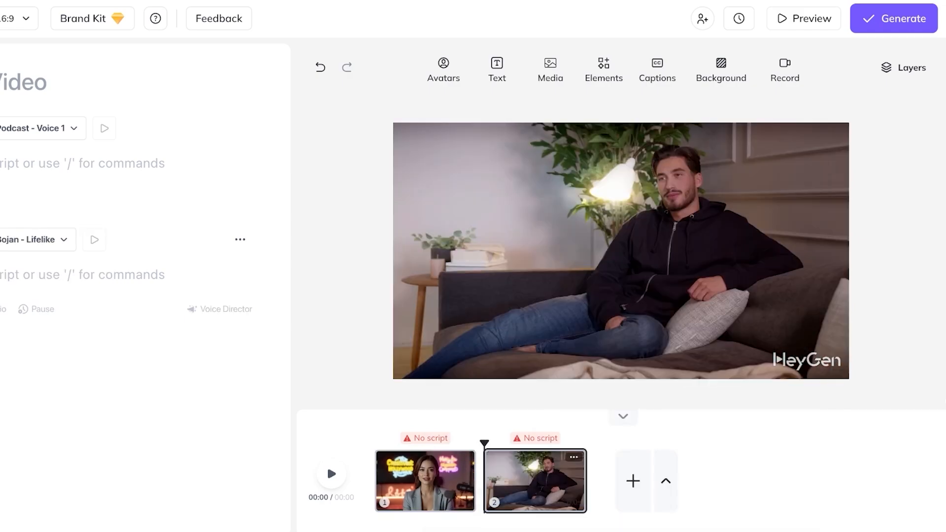
# - Delete the second scene with the Bojan avatar and add a new scene in its place
pyautogui.rightClick(513, 439)
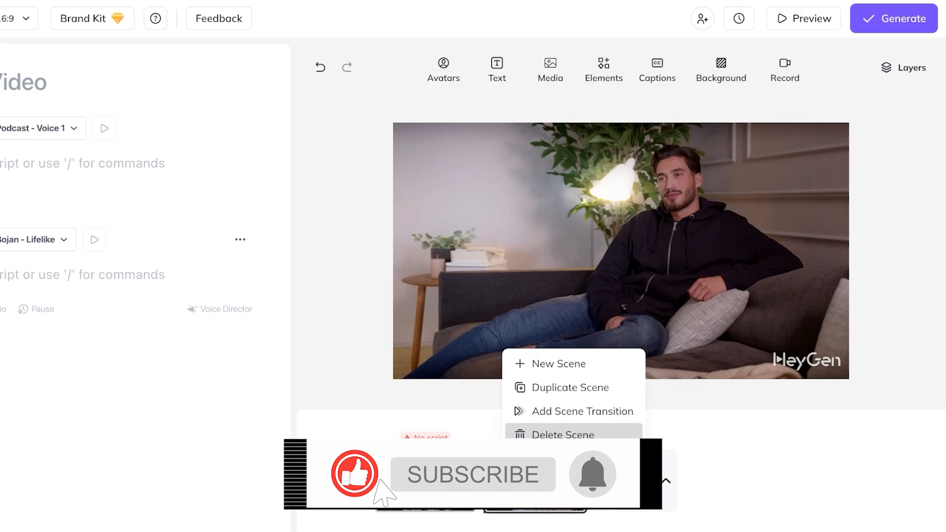
pyautogui.click(564, 433)
pyautogui.click(518, 481)
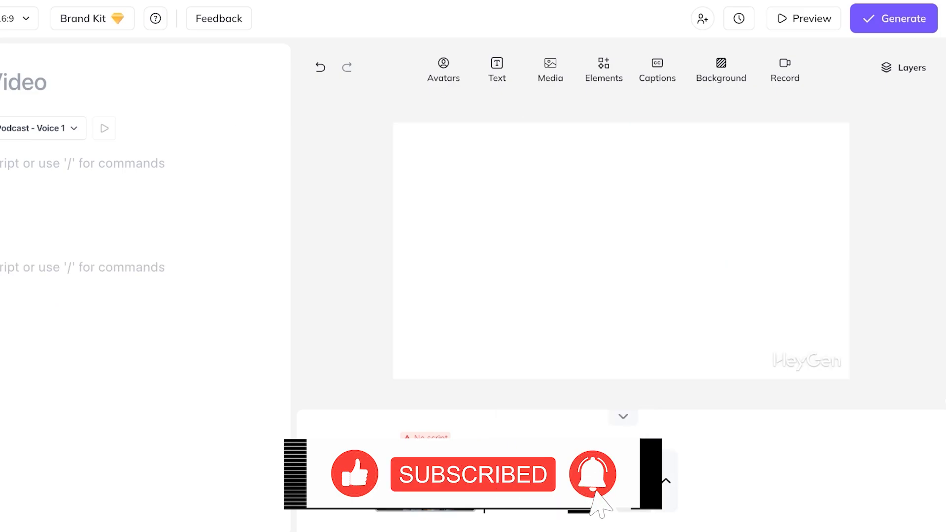
# - Open the avatar picker for the second scene, search the Professional avatars for "podcast" and browse the results
pyautogui.click(0, 240)
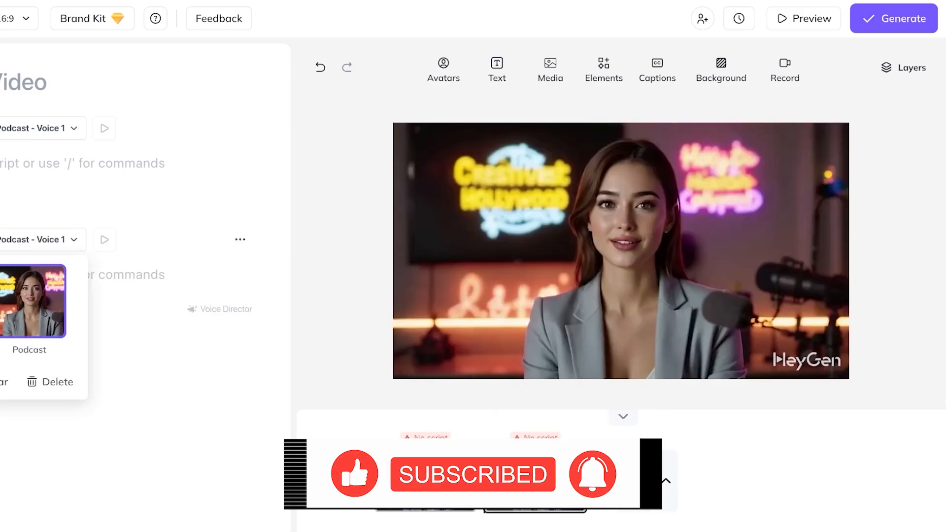
pyautogui.click(2, 383)
pyautogui.scroll(-3, 618, 333)
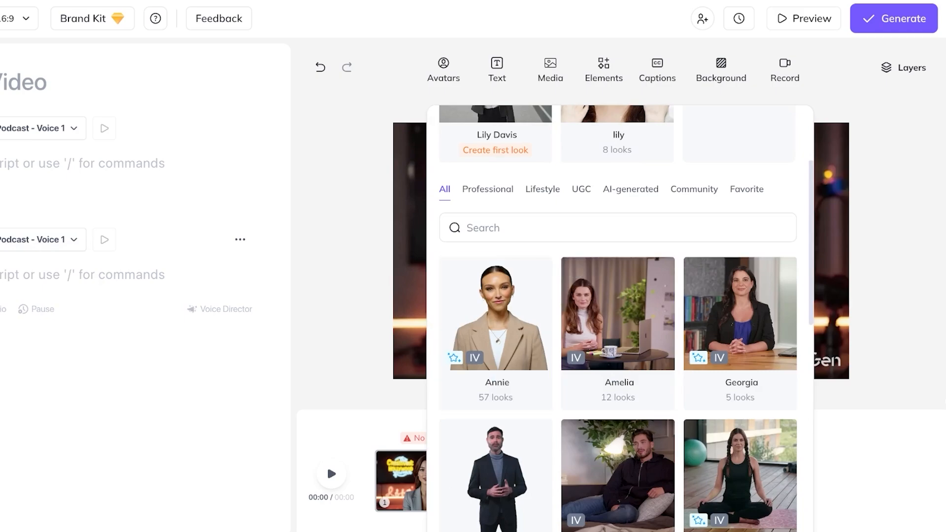
pyautogui.click(488, 189)
pyautogui.scroll(-3, 618, 296)
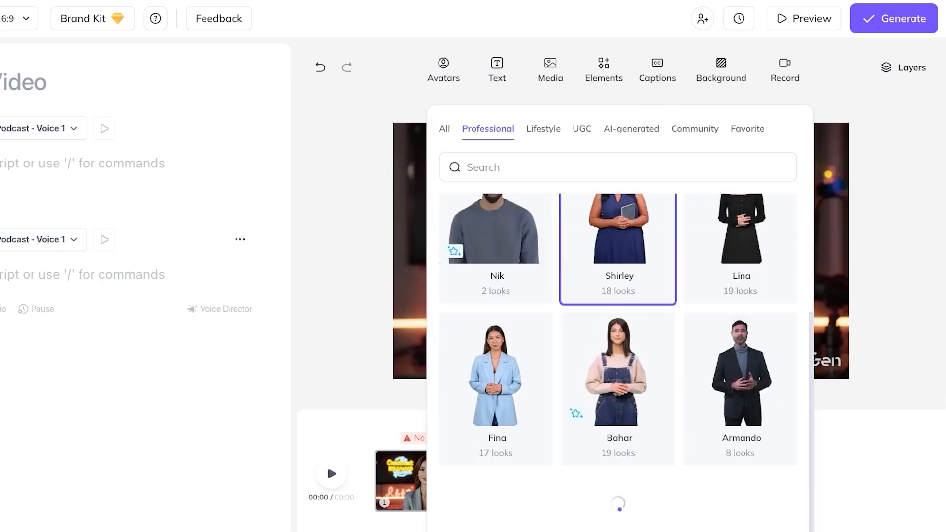
pyautogui.click(493, 167)
pyautogui.write('podcast')
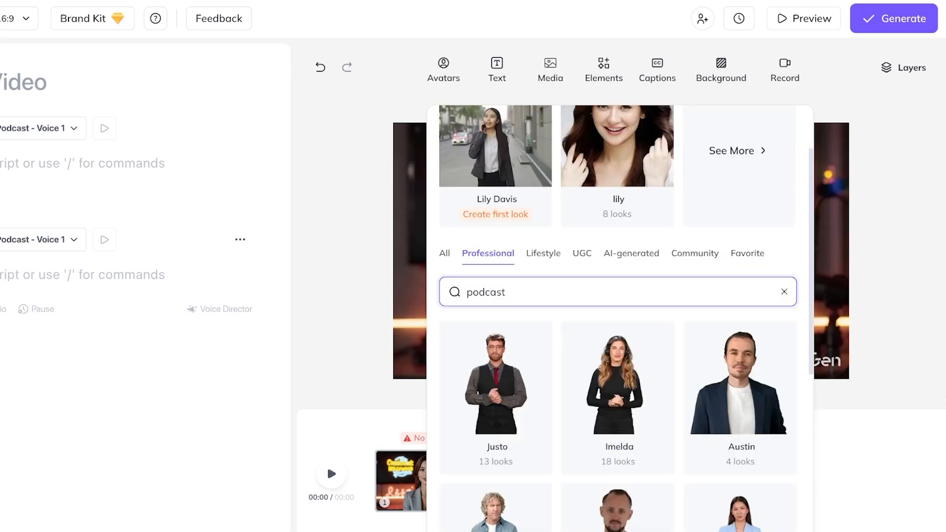
pyautogui.scroll(-15, 618, 345)
pyautogui.scroll(-15, 618, 380)
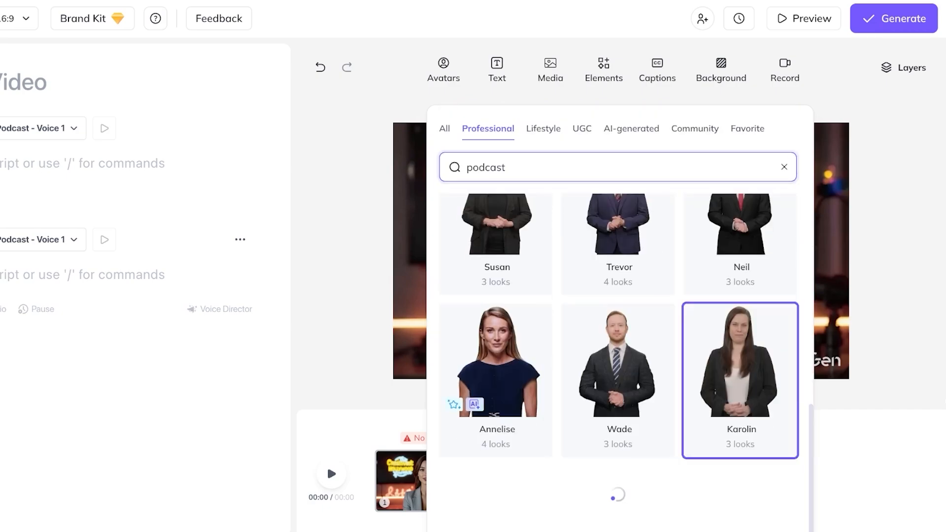
pyautogui.scroll(-5, 618, 379)
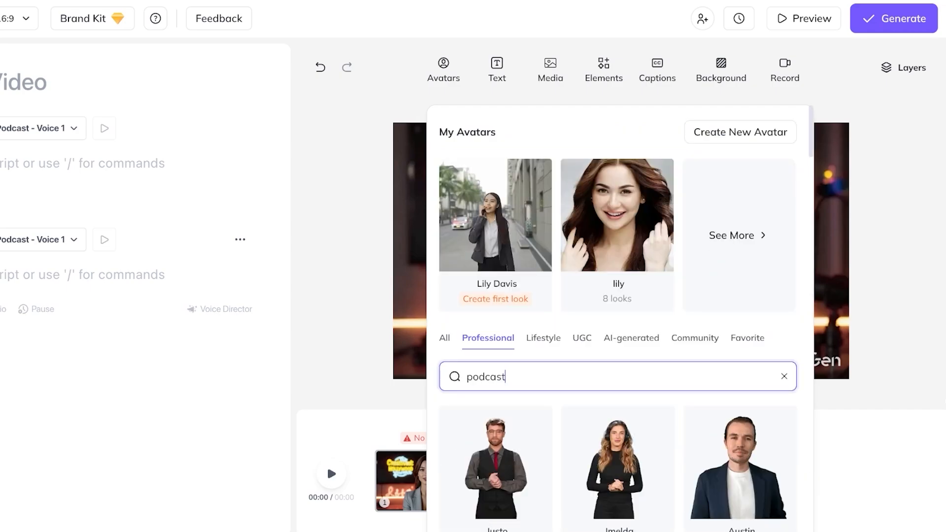
# - Search the Professional avatars for "mic", view Austin's looks and close the avatar picker
pyautogui.hotkey('ctrl', 'a')
pyautogui.write('mic')
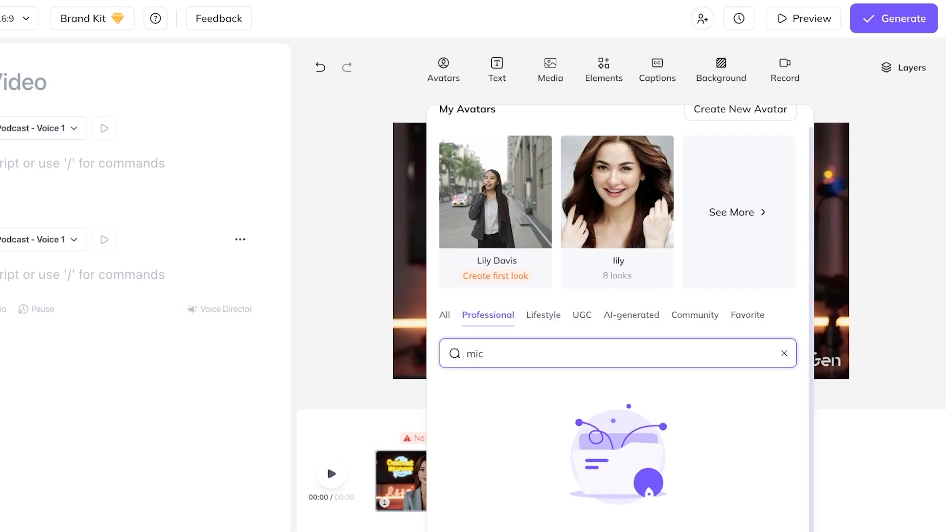
pyautogui.scroll(-4, 618, 271)
pyautogui.scroll(1, 690, 276)
pyautogui.click(740, 281)
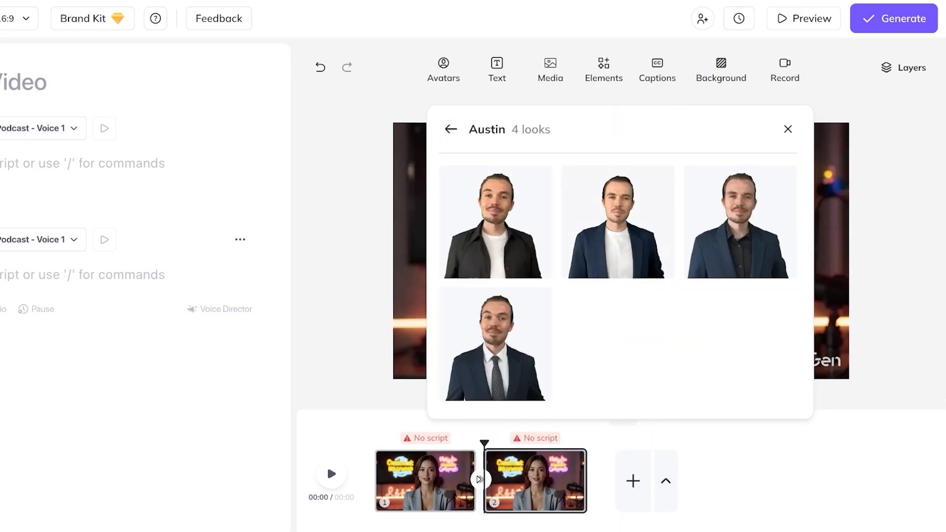
pyautogui.click(788, 129)
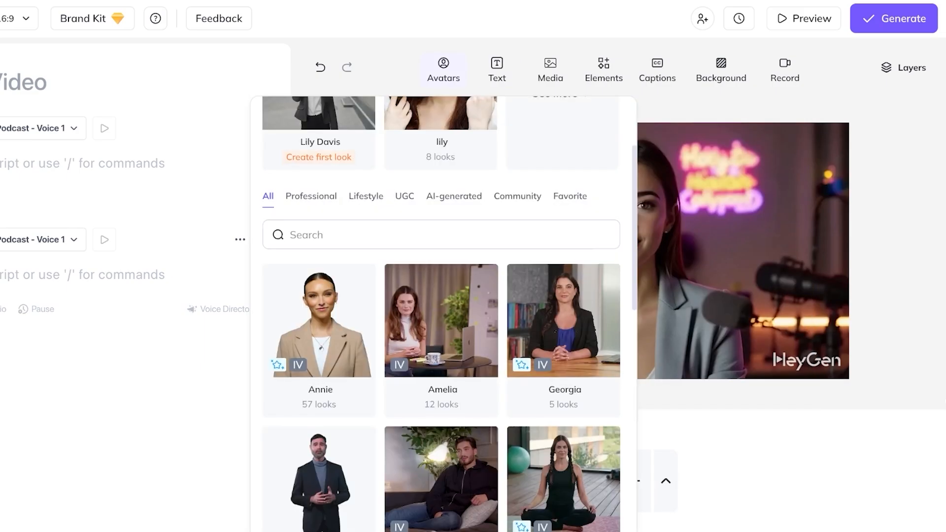
# - Reopen the avatar library and browse all public avatars and the Professional category
pyautogui.scroll(-8, 299, 360)
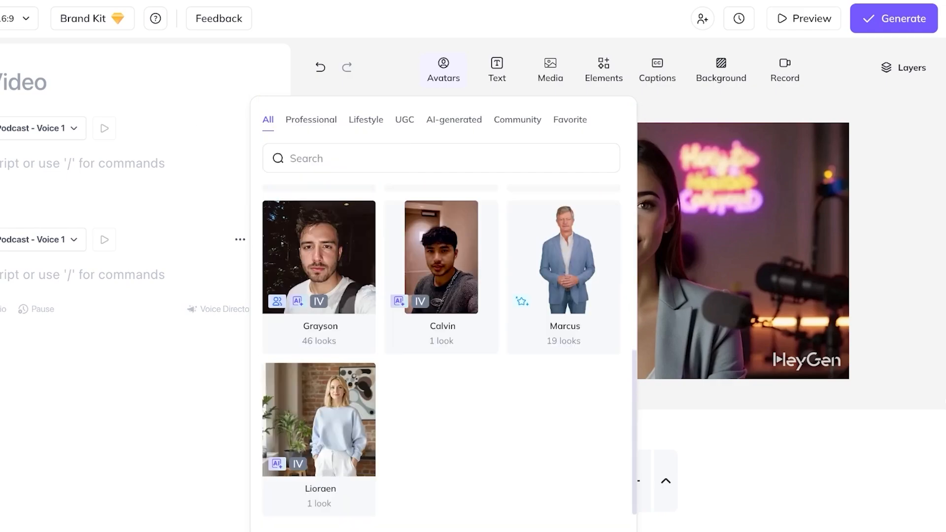
pyautogui.scroll(5, 299, 360)
pyautogui.scroll(5, 316, 298)
pyautogui.click(311, 329)
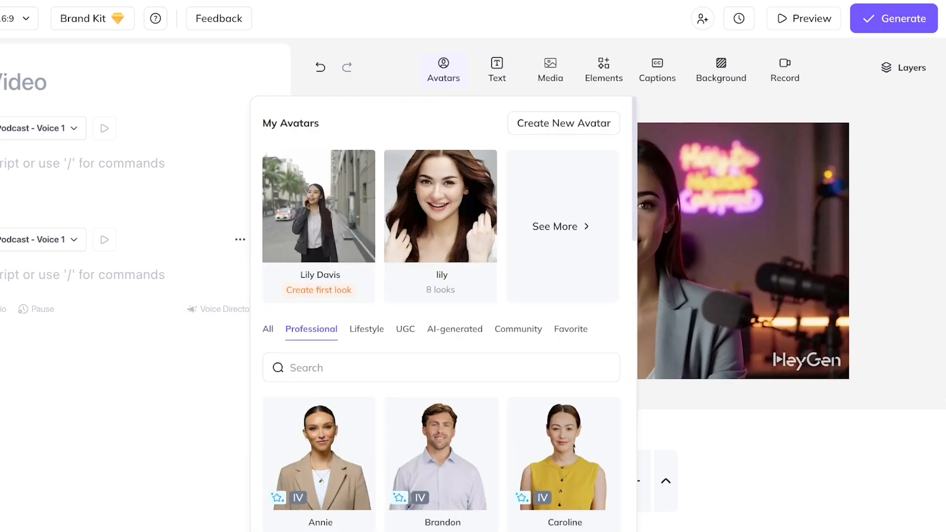
# - Search the AI-generated avatars for "podcast room" and assign Bimo's first AI Motion look to the second scene
pyautogui.click(454, 329)
pyautogui.click(409, 368)
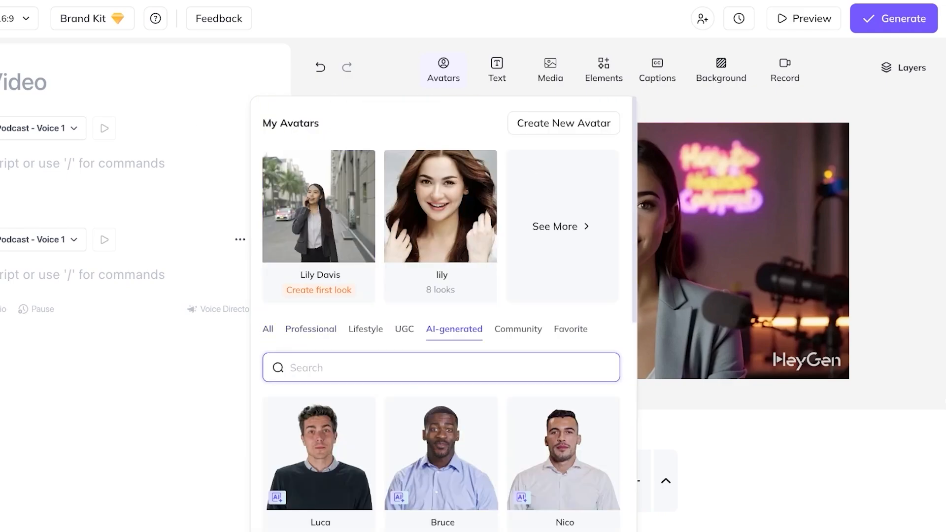
pyautogui.write('podcast room')
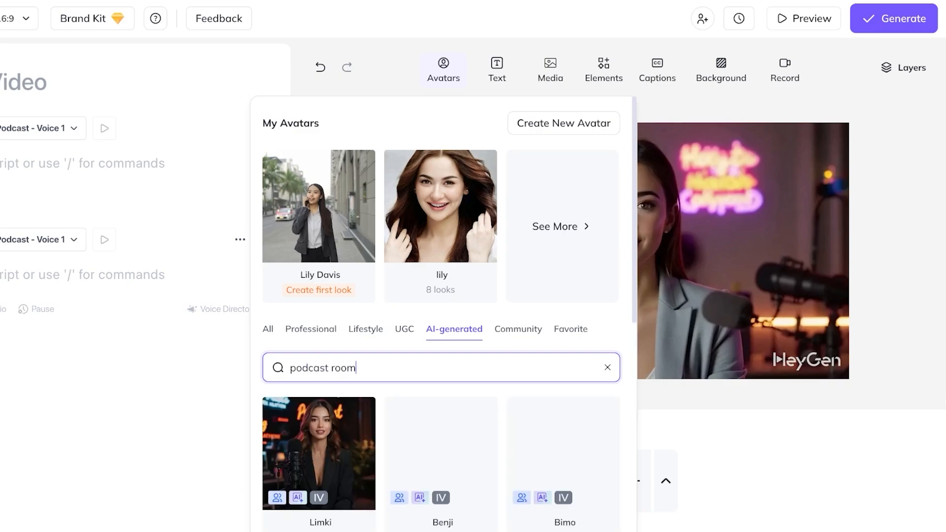
pyautogui.scroll(-2, 441, 310)
pyautogui.scroll(-3, 562, 321)
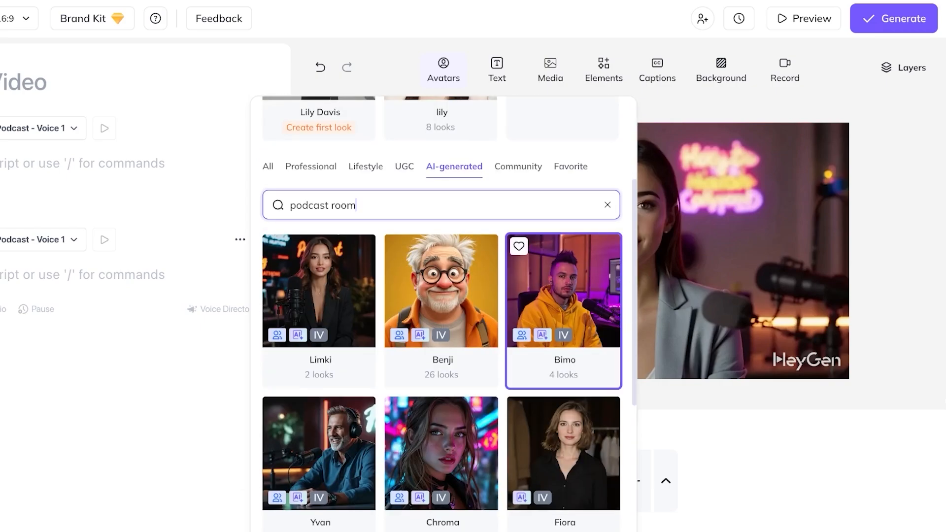
pyautogui.scroll(-4, 441, 320)
pyautogui.scroll(-10, 319, 321)
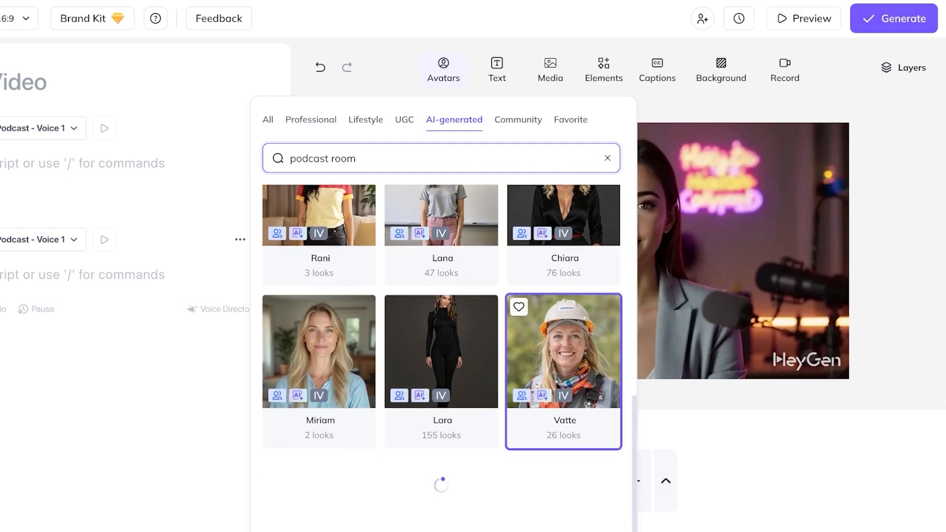
pyautogui.scroll(-5, 441, 352)
pyautogui.scroll(-2, 564, 352)
pyautogui.scroll(20, 564, 320)
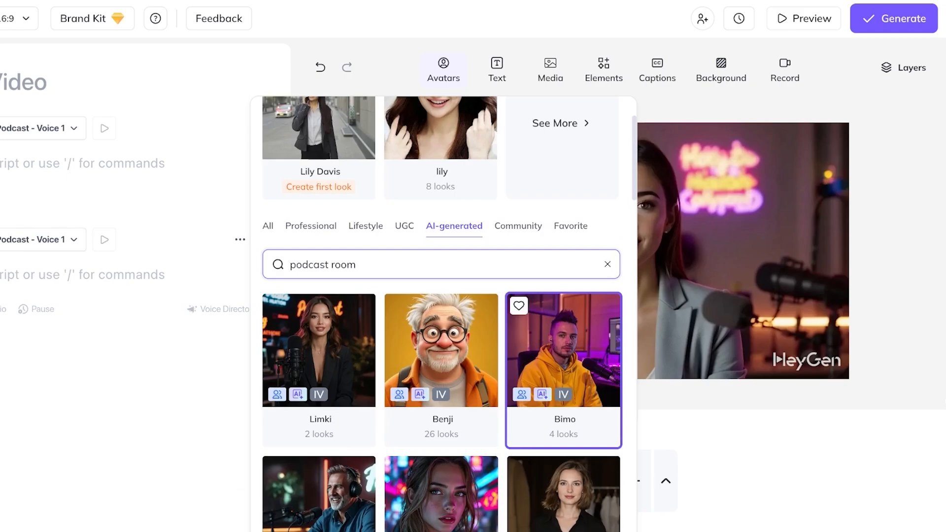
pyautogui.click(564, 350)
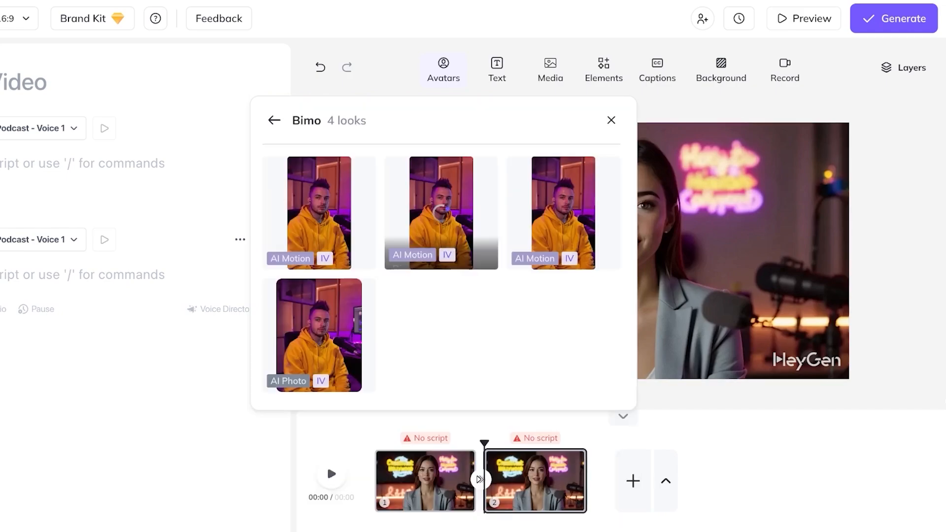
pyautogui.click(319, 213)
# - Try the Circle framing on the first scene's avatar and deselect the avatar
pyautogui.click(425, 481)
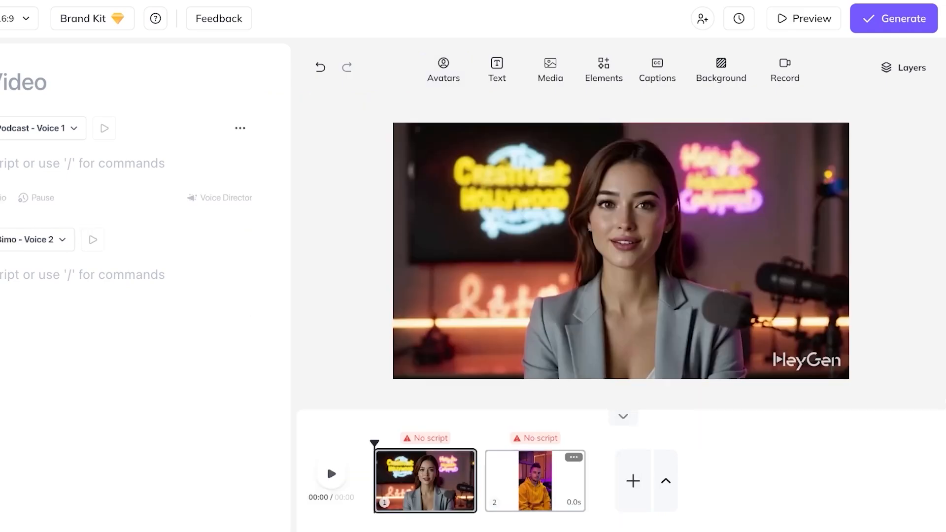
pyautogui.click(611, 276)
pyautogui.click(509, 82)
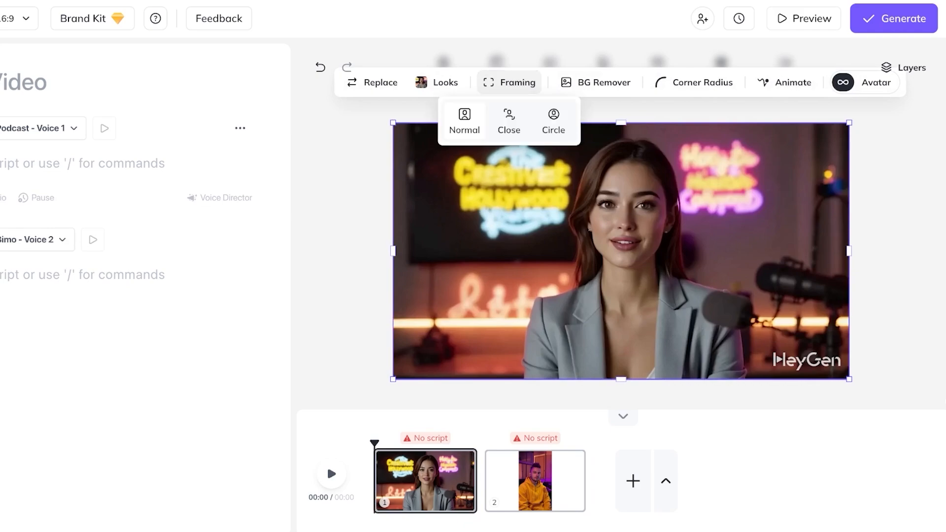
pyautogui.click(554, 121)
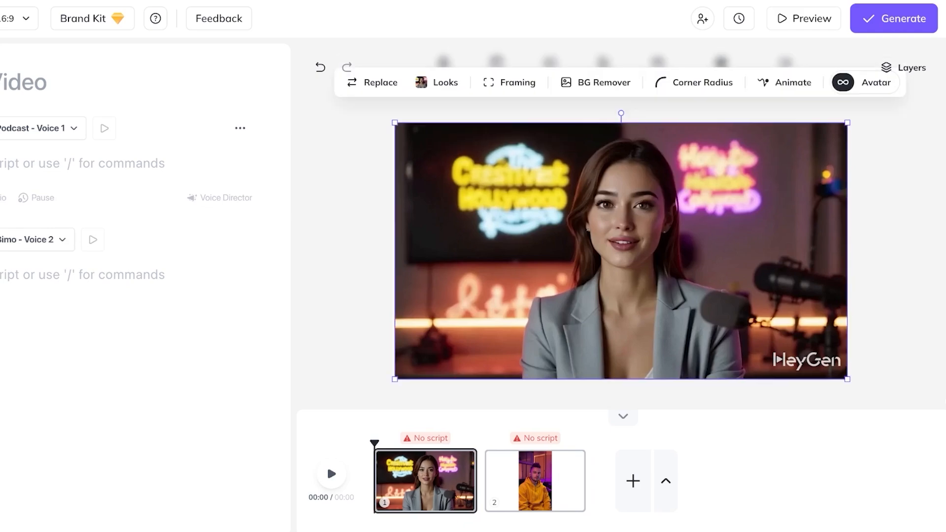
pyautogui.click(355, 206)
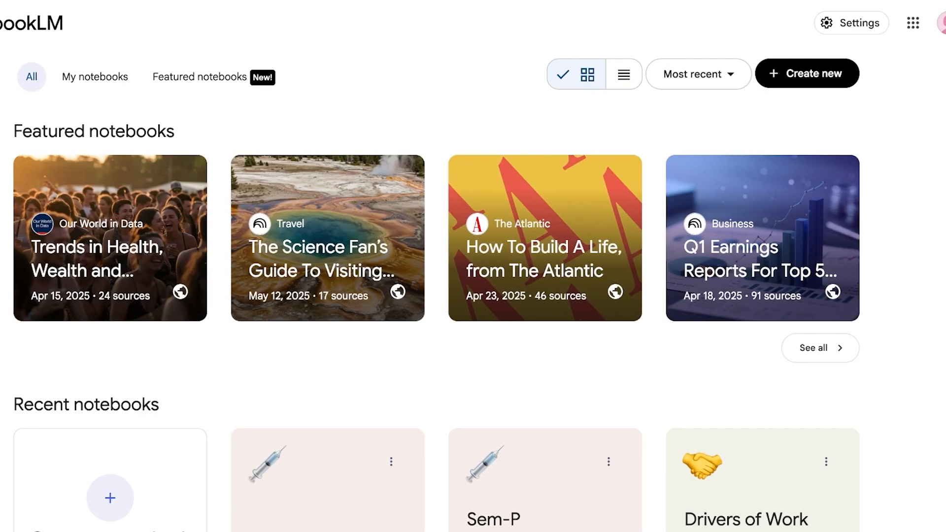
# - Switch to NotebookLM, open the Sem-P (Semaglutide) notebook, play its Semaglutide audio overview and view the audio's options
pyautogui.scroll(-5, 473, 296)
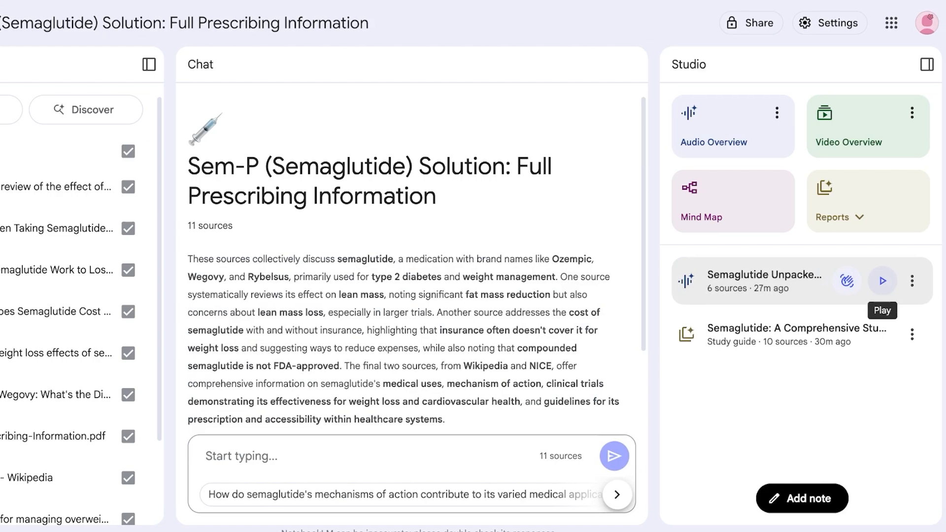
pyautogui.click(882, 277)
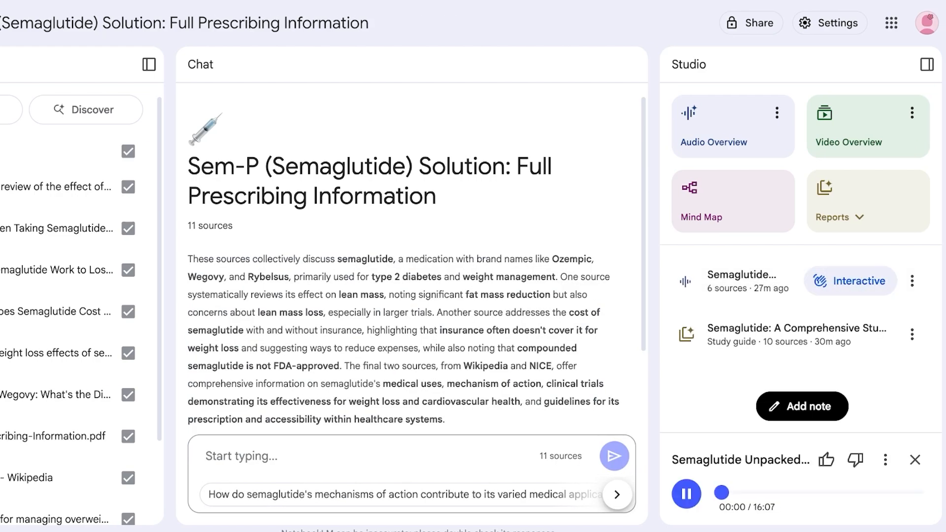
pyautogui.click(886, 460)
pyautogui.moveTo(782, 346)
# - Jump to about 01:46 in the Semaglutide audio overview, pause it and open its options
pyautogui.click(741, 492)
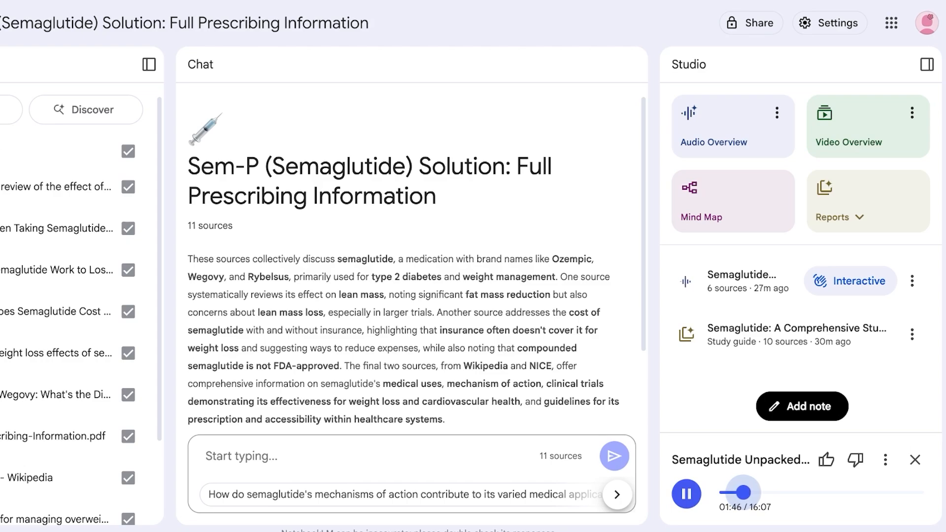
pyautogui.click(687, 493)
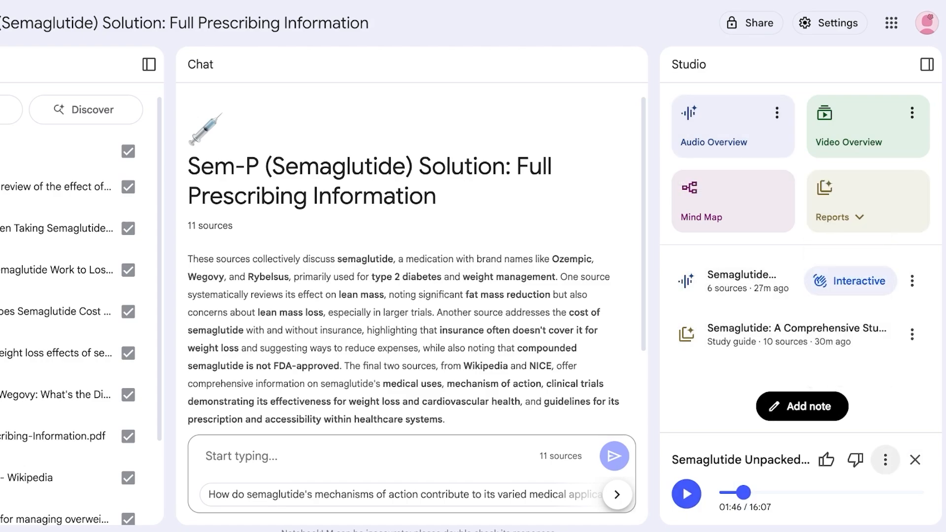
pyautogui.click(885, 460)
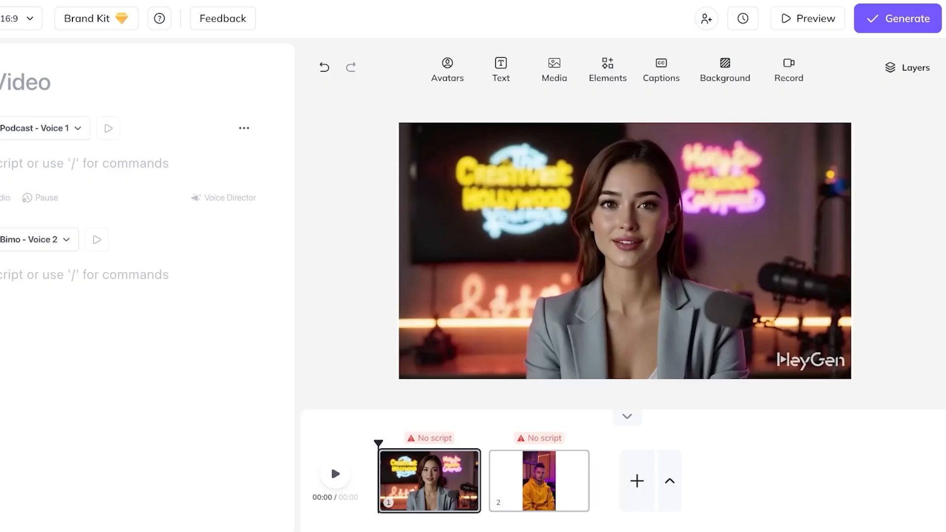
# - Switch to HeyGen and open the Upload Audio option for the first scene
pyautogui.click(4, 198)
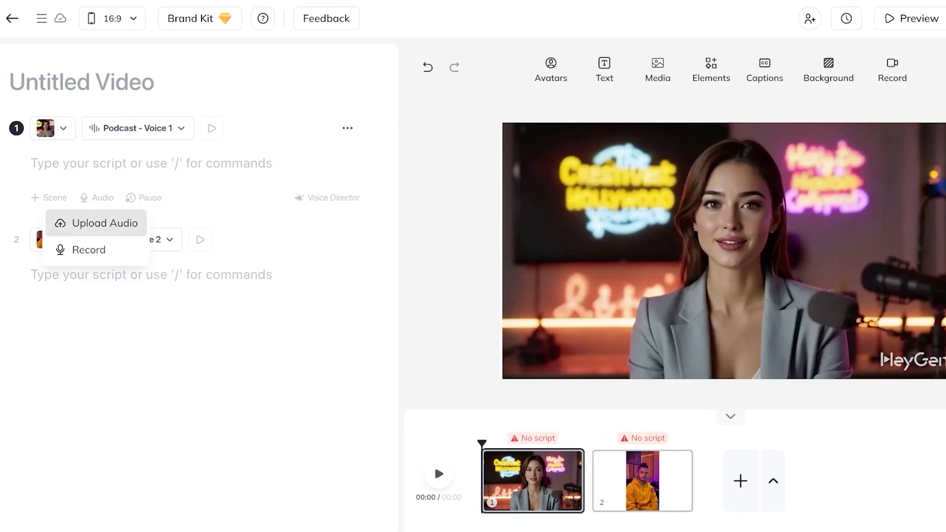
pyautogui.click(96, 224)
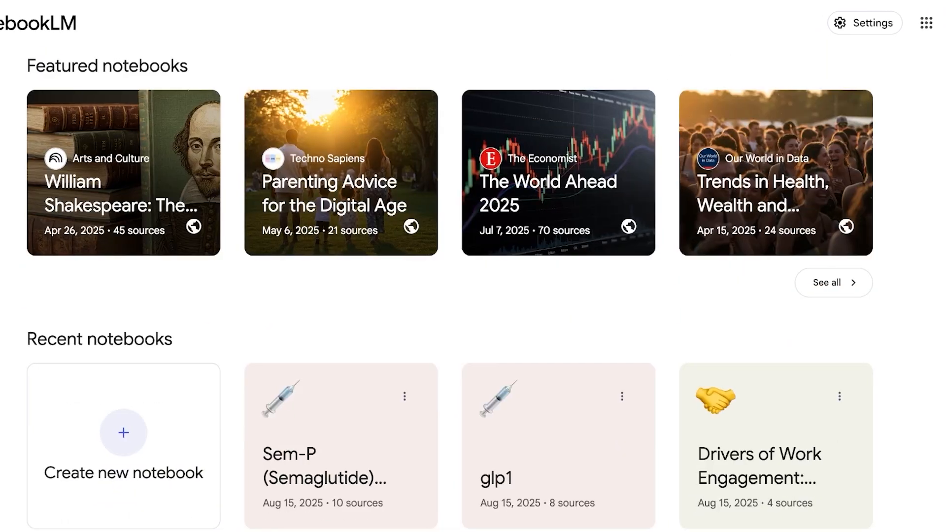
# - Switch to NotebookLM, open the Sem-P (Semaglutide) notebook and review its summary and Studio options
pyautogui.scroll(-4, 473, 295)
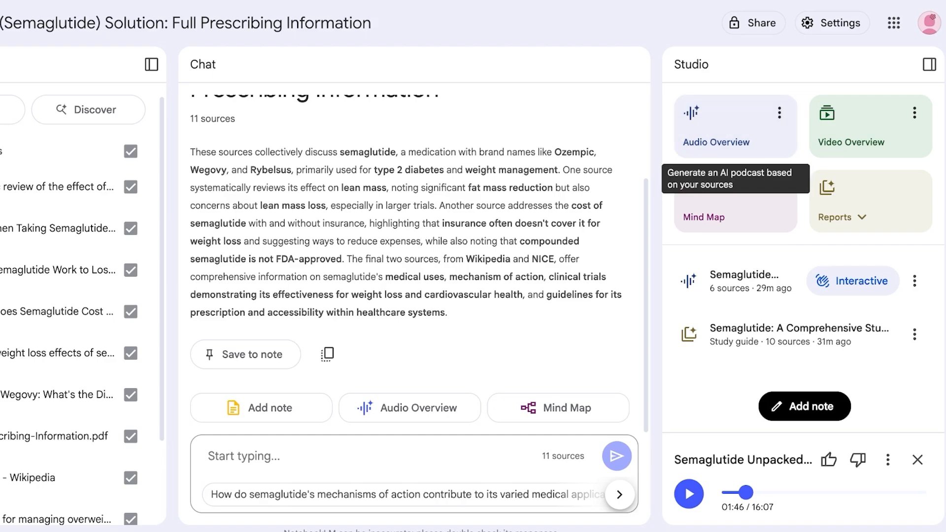
pyautogui.scroll(3, 414, 246)
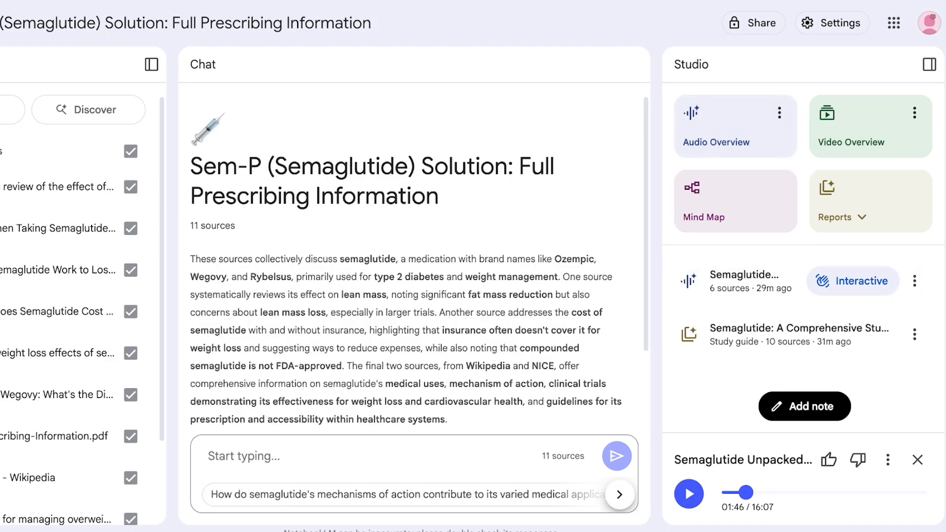
pyautogui.scroll(-2, 414, 246)
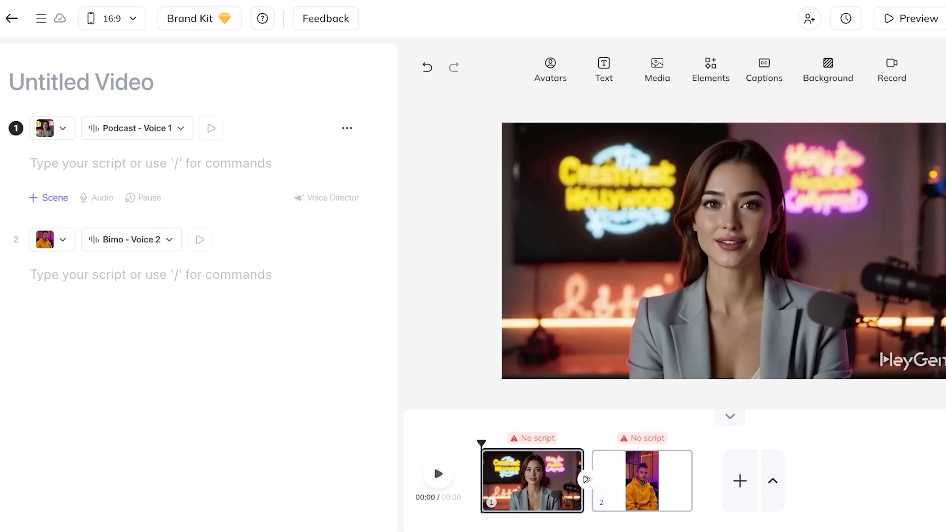
# - Switch to HeyGen, try to upload an audio file for the first scene and dismiss the audio confirmation
pyautogui.click(96, 197)
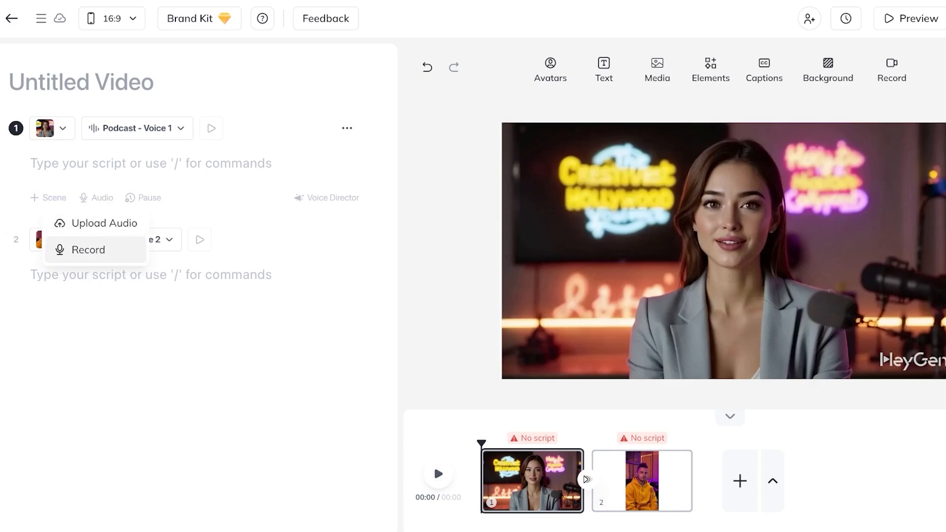
pyautogui.click(98, 224)
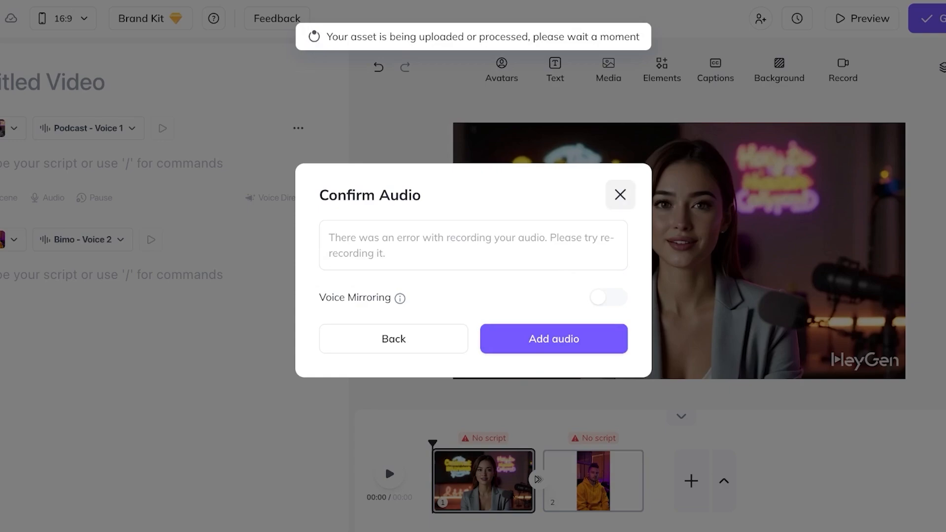
pyautogui.click(621, 195)
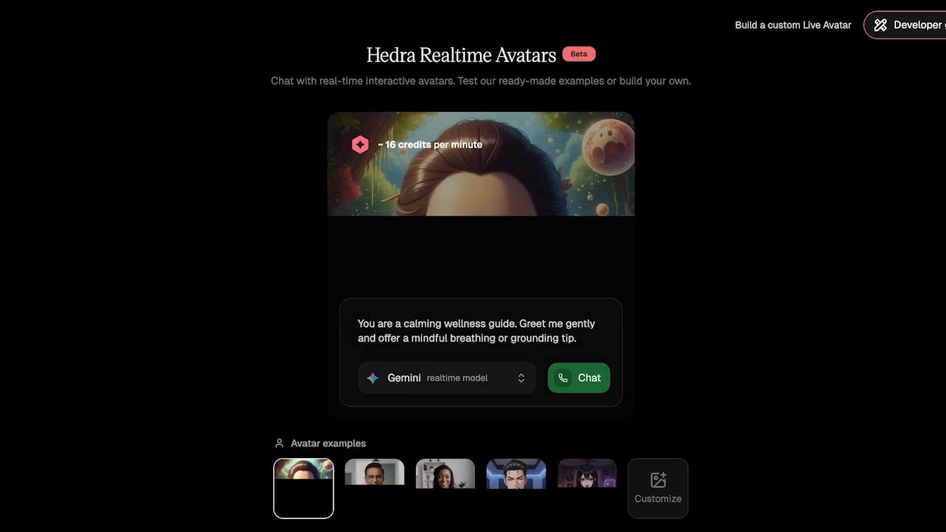
# - Switch to Hedra Realtime Avatars and select the professional career coach avatar example
pyautogui.click(374, 473)
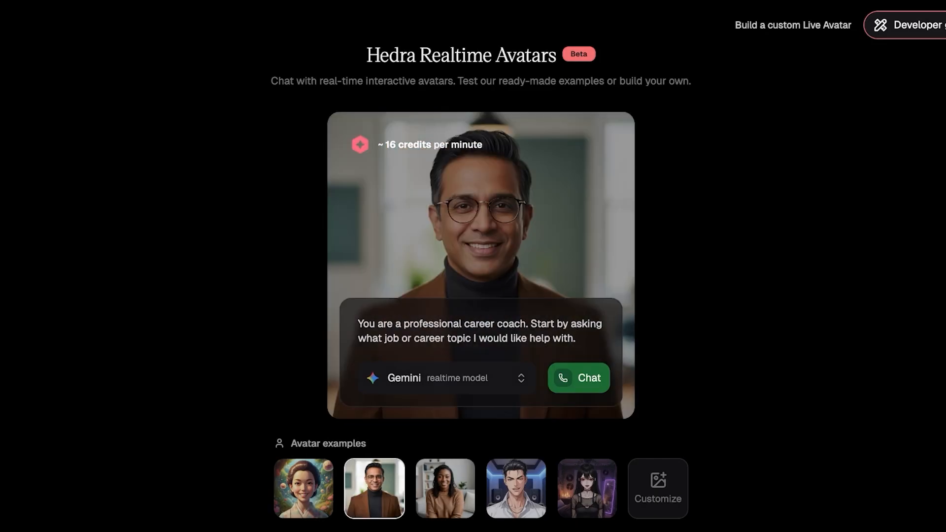